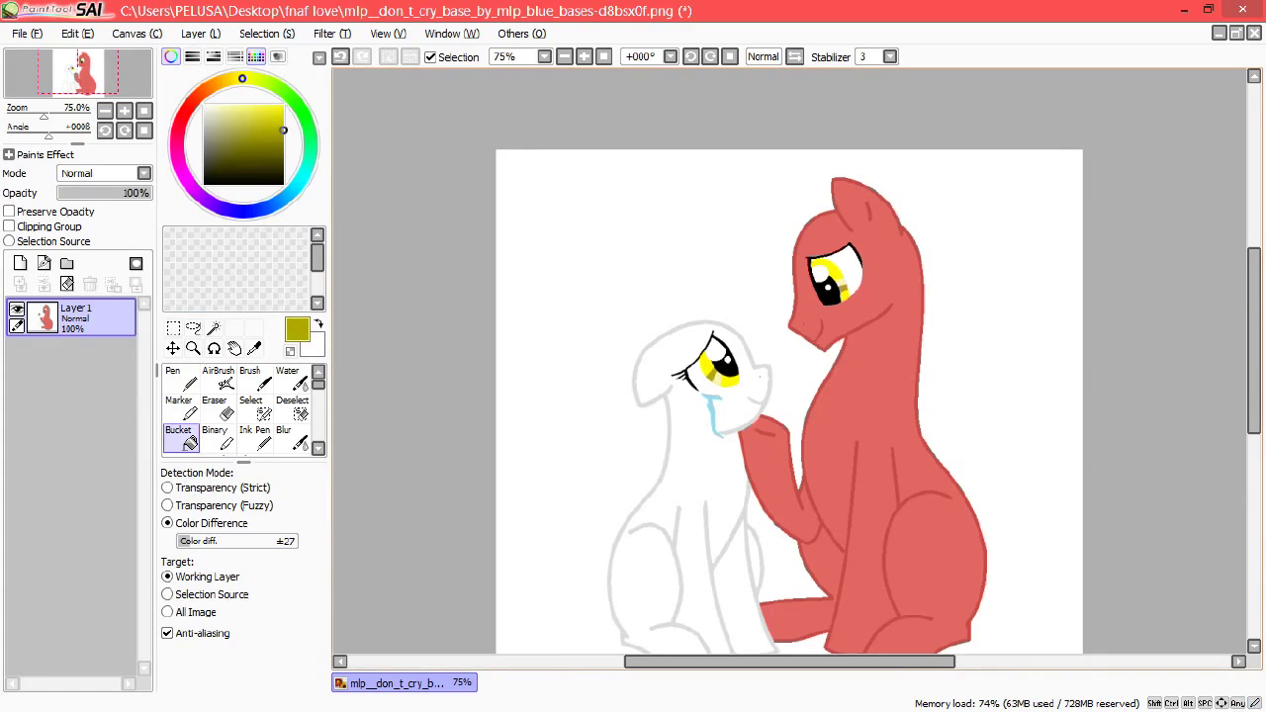
# Outline the white pony's muzzle in bright magenta with the size 3 Pen.
pyautogui.press('n')
pyautogui.scroll(4, 722, 376)
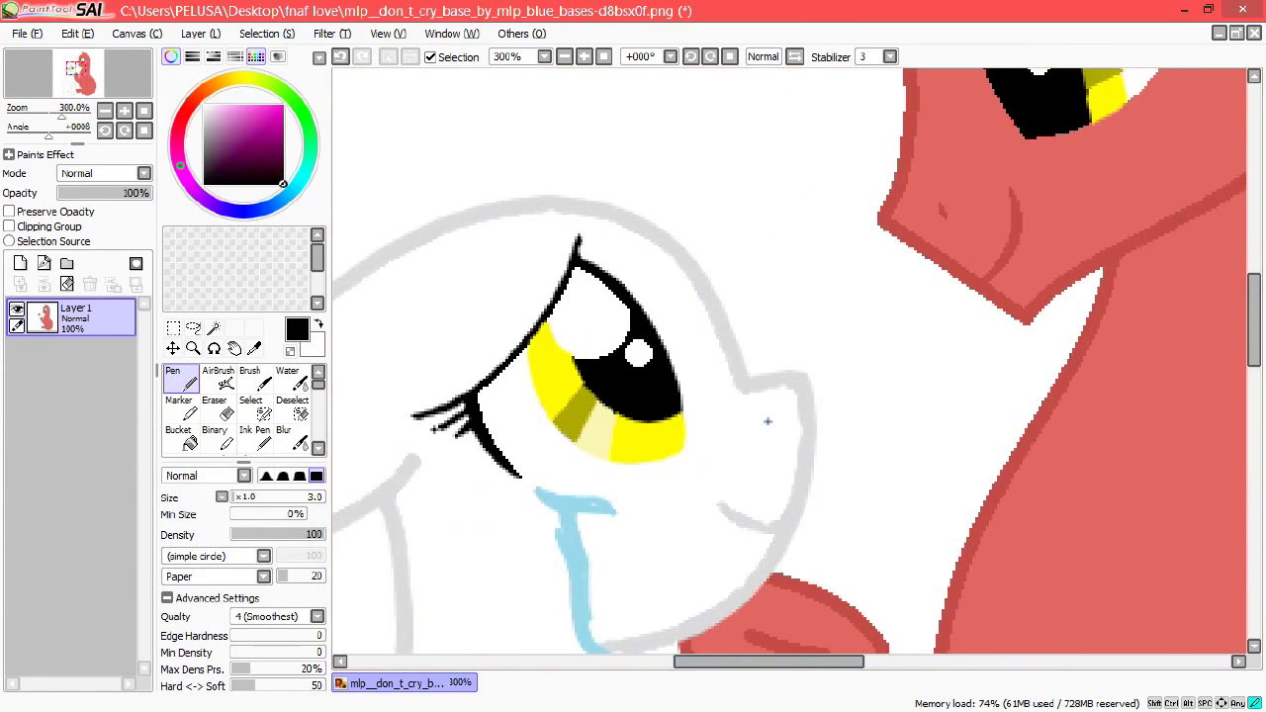
pyautogui.click(283, 106)
pyautogui.moveTo(685, 637)
pyautogui.mouseDown()
pyautogui.moveTo(675, 497)
pyautogui.moveTo(744, 376)
pyautogui.moveTo(793, 373)
pyautogui.moveTo(809, 461)
pyautogui.moveTo(778, 557)
pyautogui.moveTo(692, 636)
pyautogui.mouseUp()
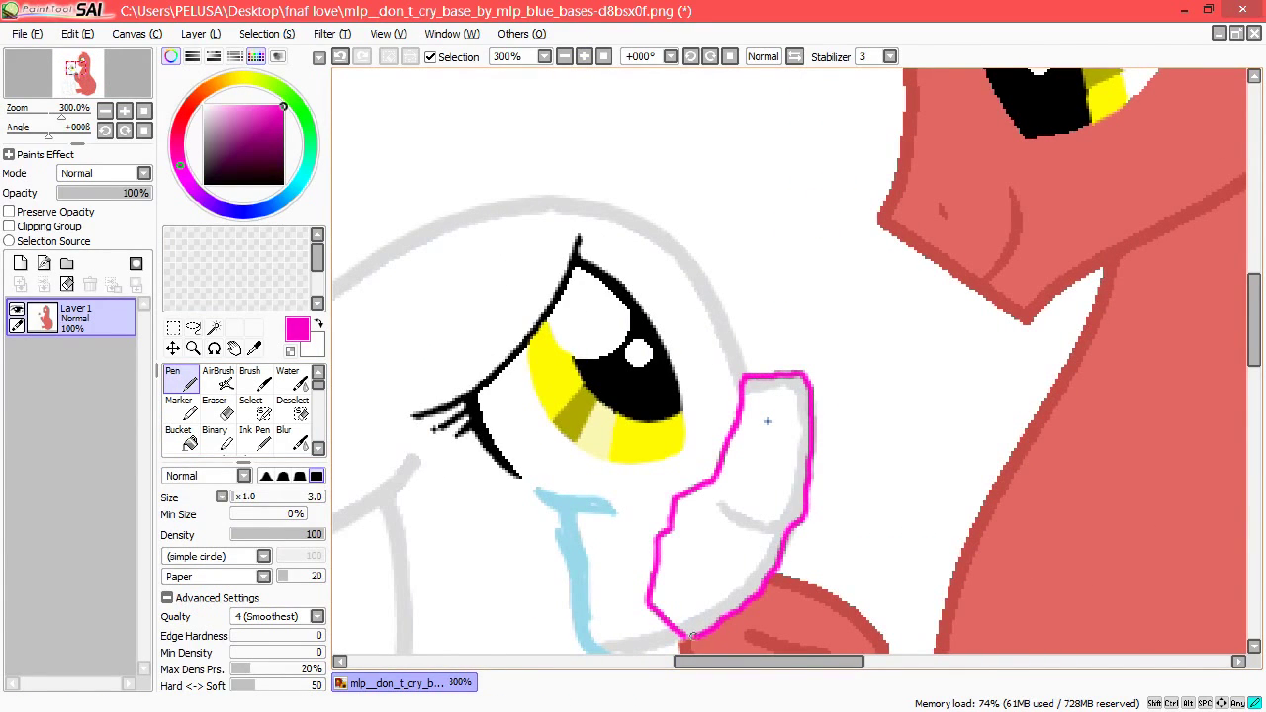
# Fill the old grey line work inside the magenta muzzle outline with white and fill the muzzle with light pink.
pyautogui.press('g')
pyautogui.click(791, 518)
pyautogui.press('n')
pyautogui.press('x')
pyautogui.hotkey('ctrl', 'z')
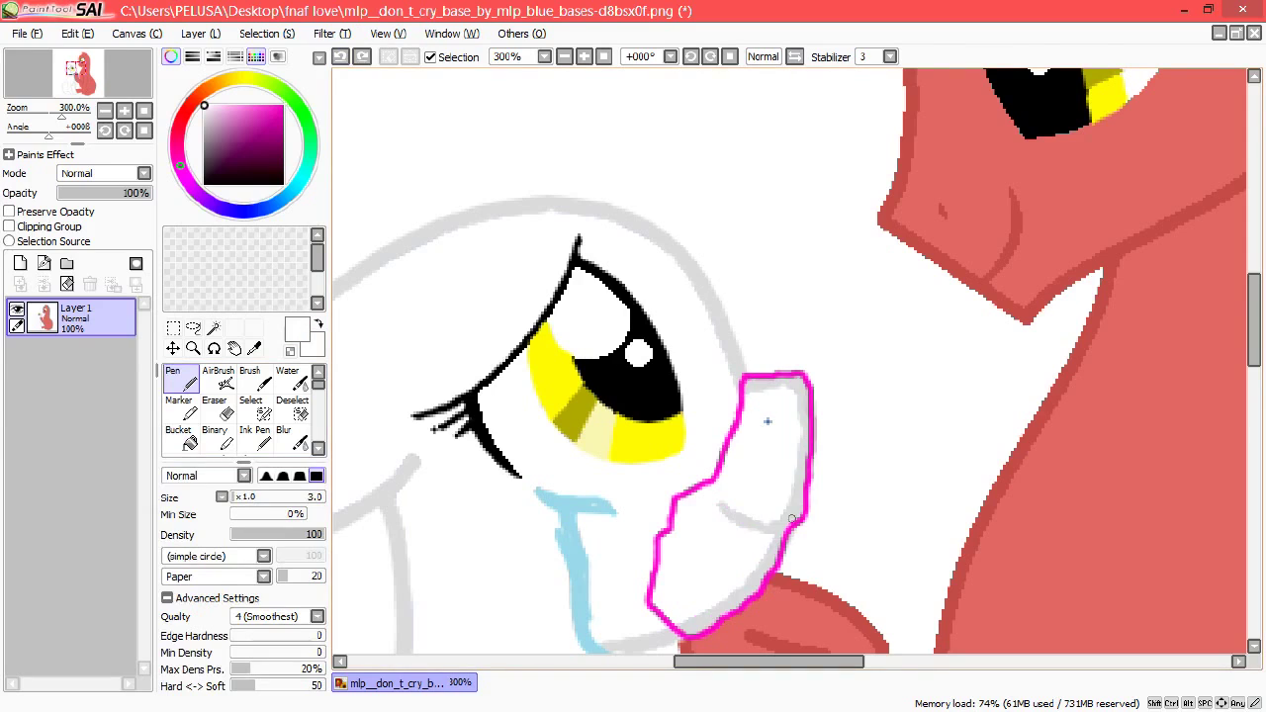
pyautogui.press('g')
pyautogui.click(778, 526)
pyautogui.press('x')
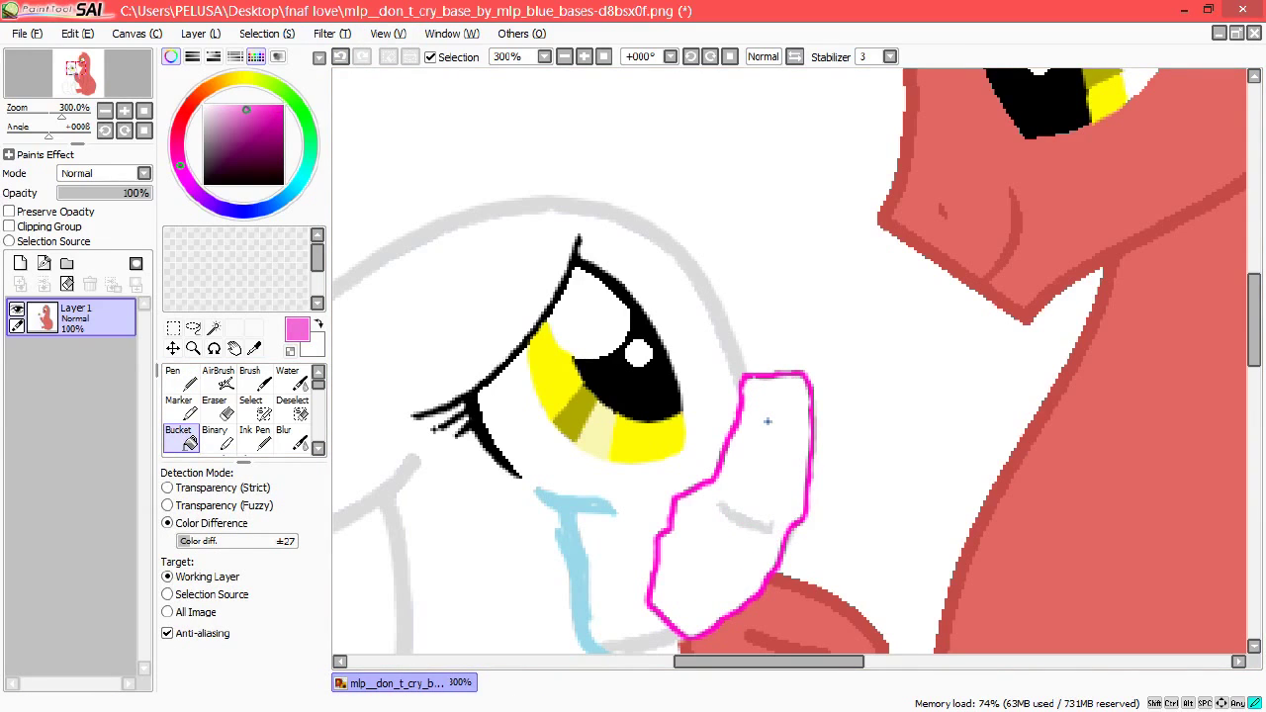
pyautogui.click(762, 420)
pyautogui.click(747, 517)
# Draw a black nostril dot and a short curved black mouth on the pink muzzle.
pyautogui.press('n')
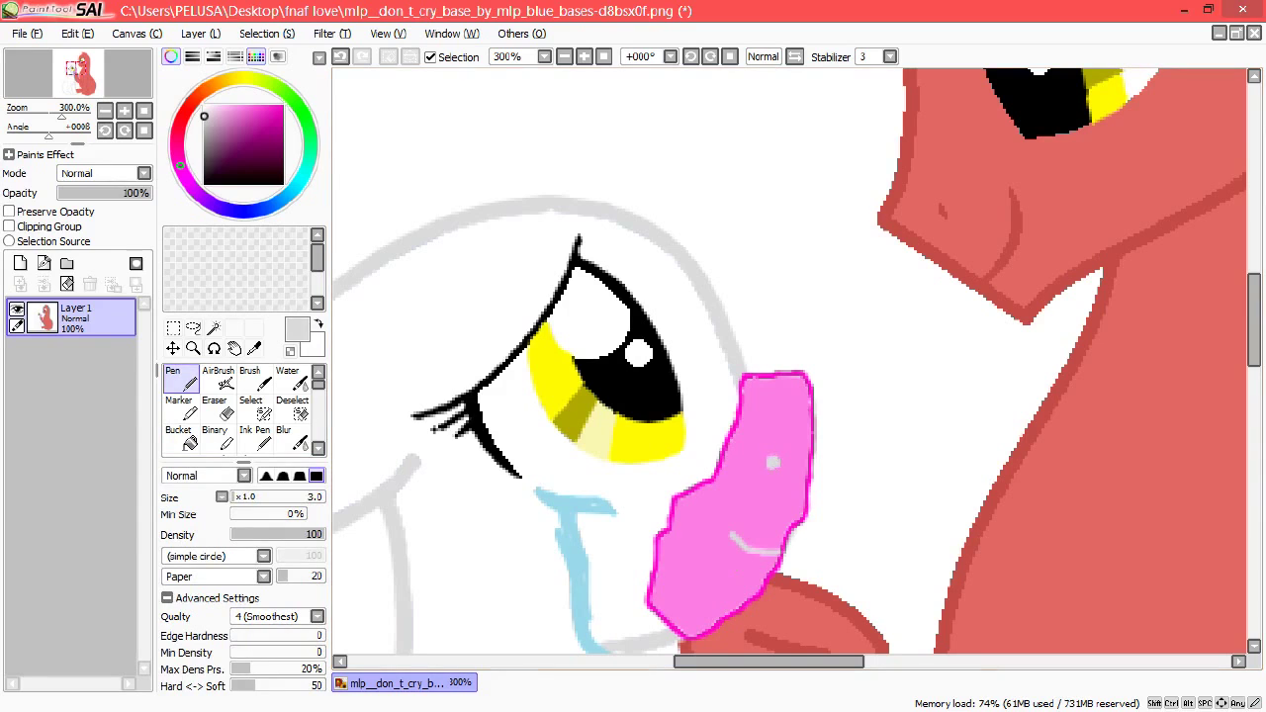
pyautogui.hotkey('ctrl', 'z')
pyautogui.press('x')
pyautogui.moveTo(734, 534); pyautogui.dragTo(786, 550)
pyautogui.click(784, 451)
# Bucket-fill every part of the red pony's eye with black to form an eye patch.
pyautogui.scroll(-3, 665, 406)
pyautogui.scroll(2, 664, 406)
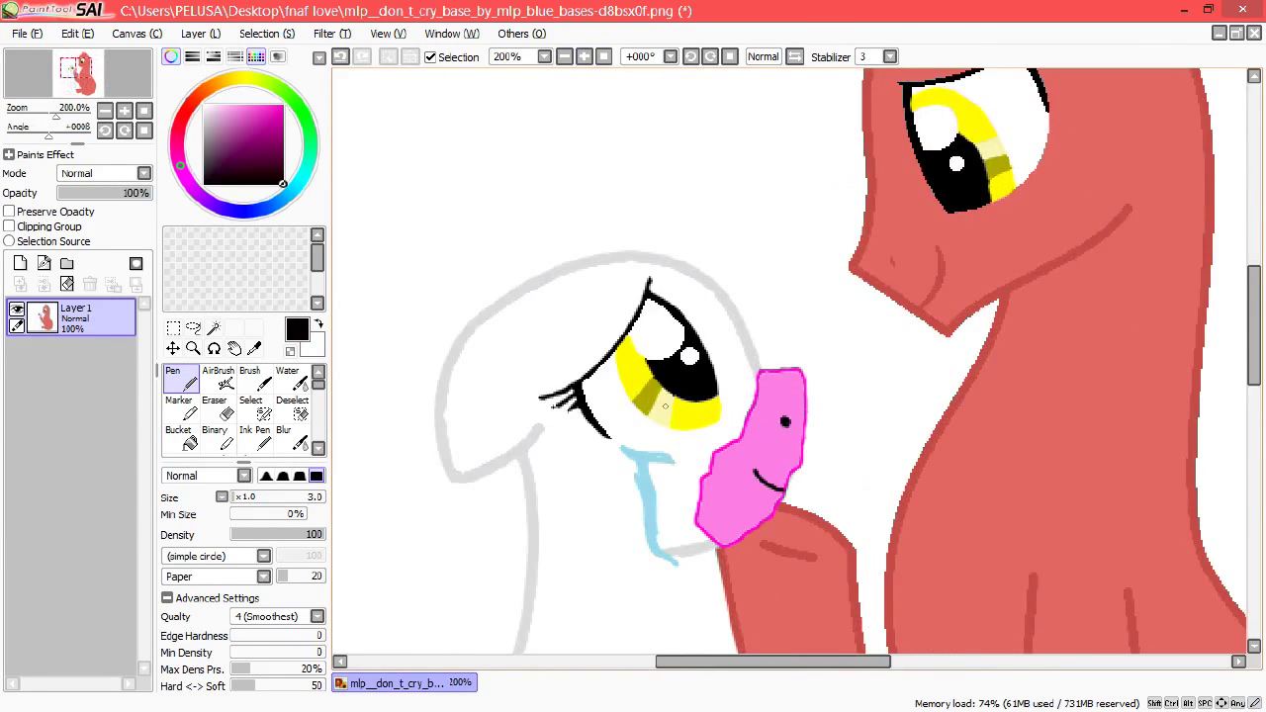
pyautogui.moveTo(665, 406); pyautogui.dragTo(512, 574)
pyautogui.press('g')
pyautogui.click(821, 297)
pyautogui.click(837, 352)
pyautogui.click(777, 309)
# Draw two black straps from the eye patch to the forehead and the back of the head with the size 11 Pen.
pyautogui.press('n')
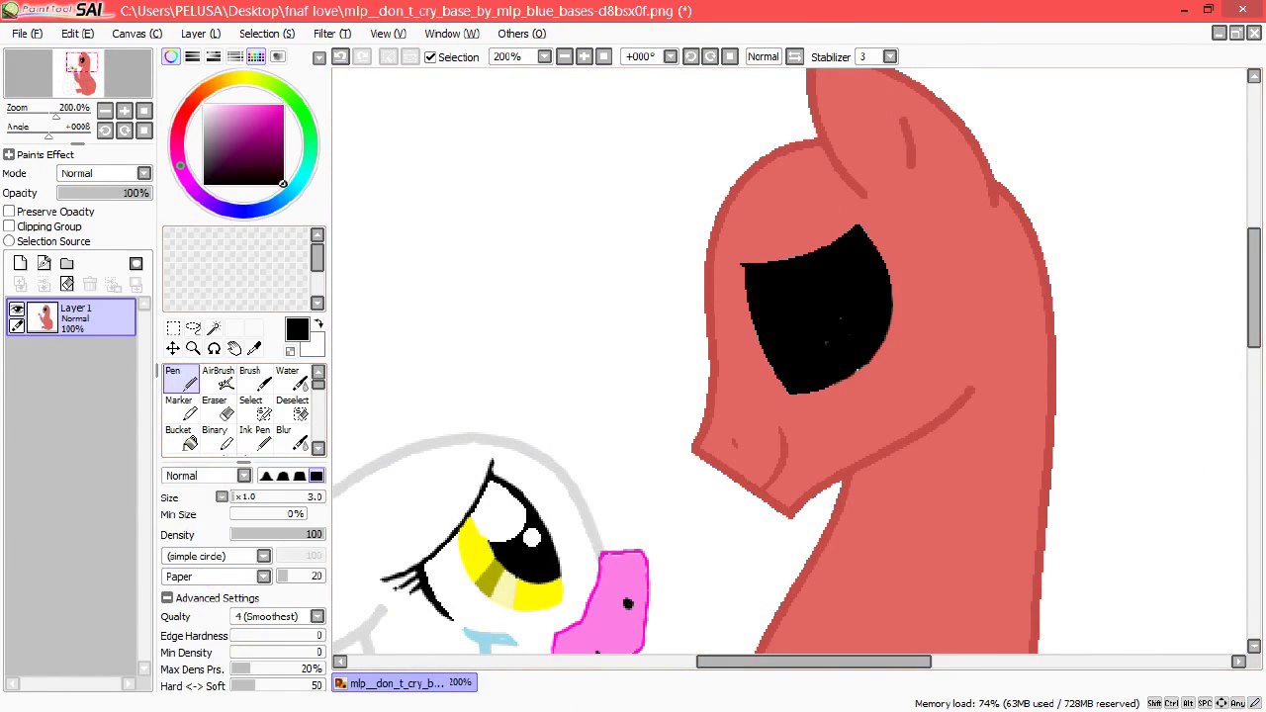
pyautogui.moveTo(819, 255); pyautogui.dragTo(758, 161)
pyautogui.moveTo(895, 293); pyautogui.dragTo(1019, 216)
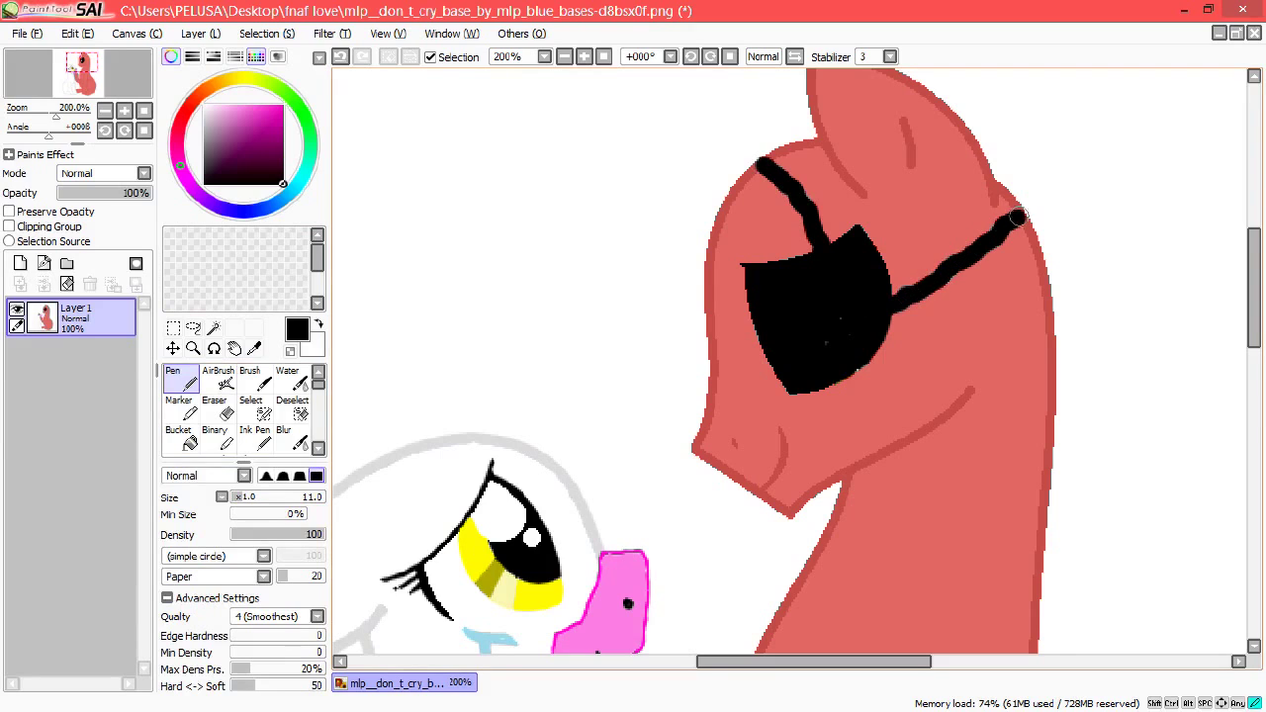
# Outline the red pony's inner ear in pale pink with the Pen reduced to size 5.
pyautogui.rightClick(819, 138)
pyautogui.press('[')
pyautogui.press('[')
pyautogui.press('[')
pyautogui.press('[')
pyautogui.press('[')
pyautogui.press('[')
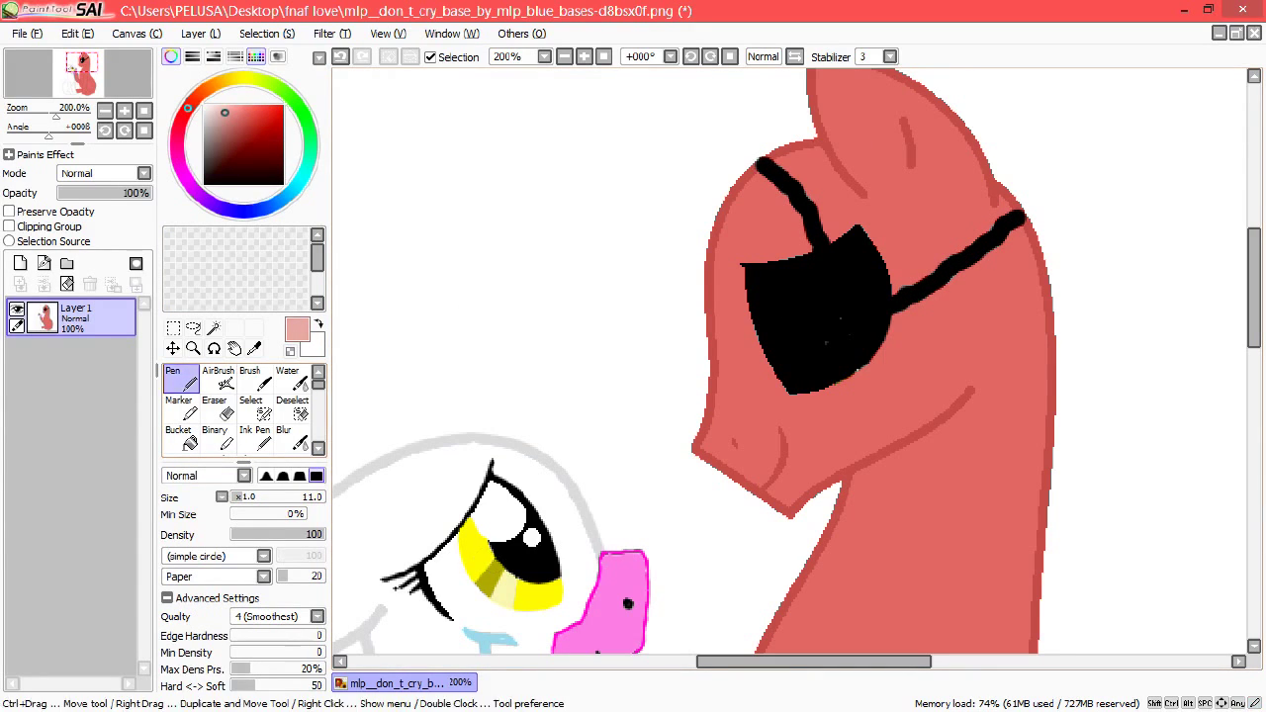
pyautogui.scroll(3, 871, 191)
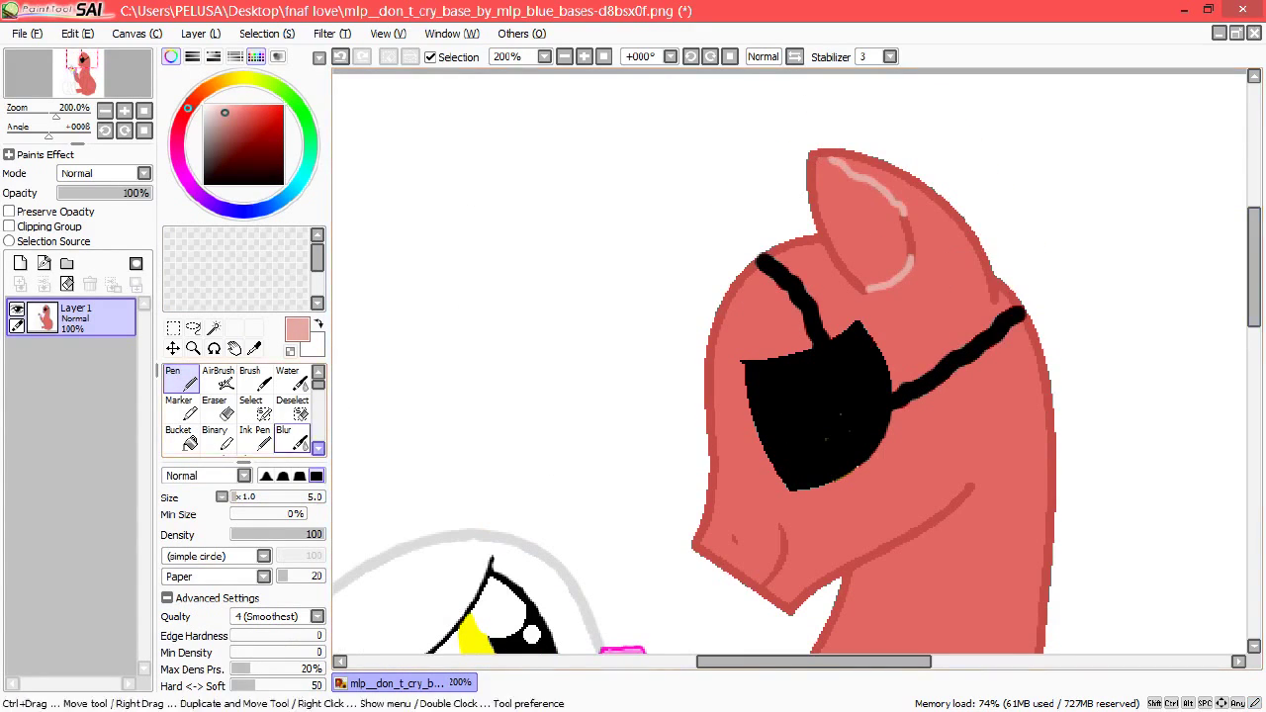
# Fill the inner ear with pale pink and retrace its edge in the pony's dark red outline colour.
pyautogui.click(179, 436)
pyautogui.click(855, 227)
pyautogui.rightClick(840, 198)
pyautogui.press('n')
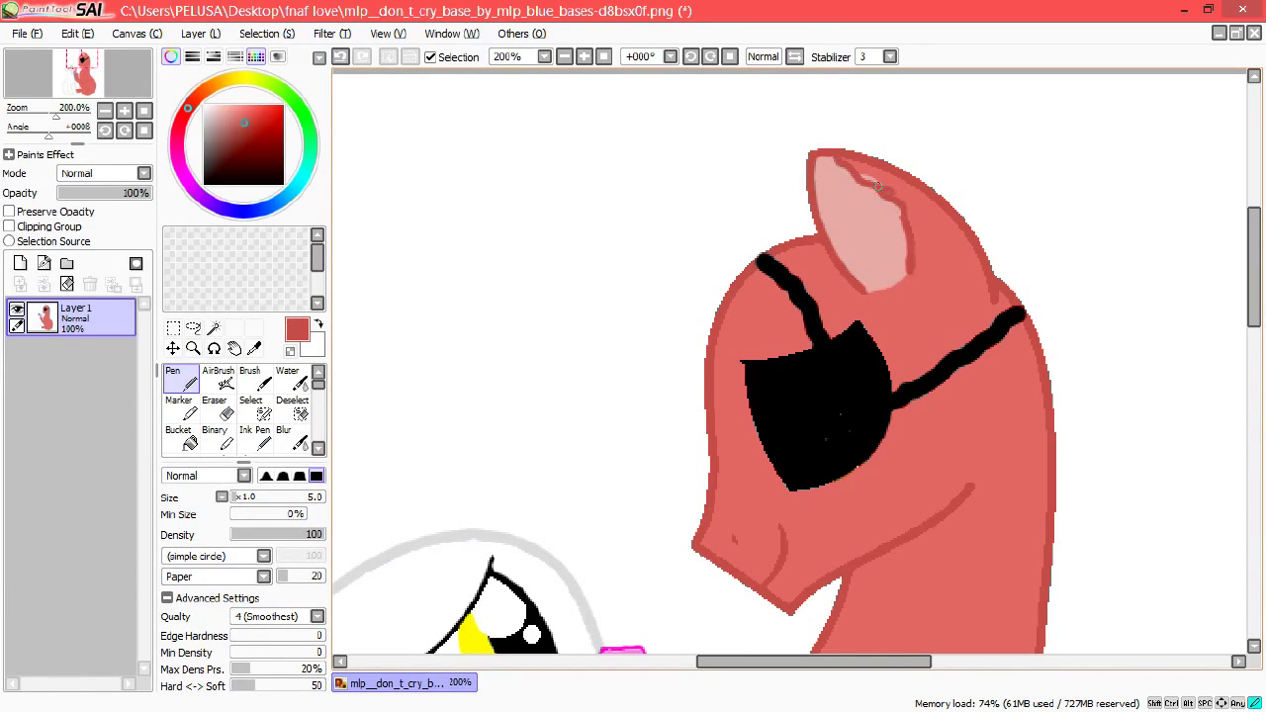
# Draw a bow tie outline in black directly below the white pony's chin.
pyautogui.scroll(-2, 694, 114)
pyautogui.scroll(2, 694, 114)
pyautogui.scroll(1, 775, 617)
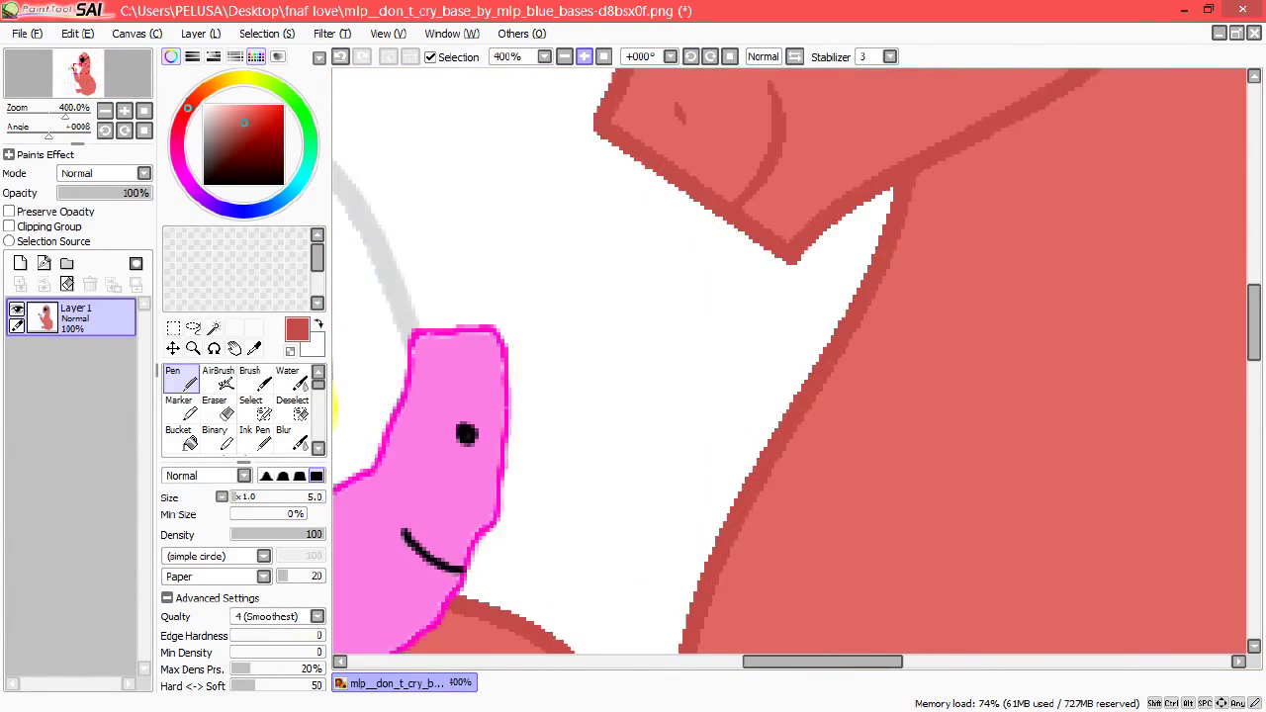
pyautogui.hscroll(-5, 774, 616)
pyautogui.scroll(-4, 774, 616)
pyautogui.moveTo(853, 315)
pyautogui.mouseDown()
pyautogui.moveTo(704, 314)
pyautogui.moveTo(818, 418)
pyautogui.moveTo(858, 330)
pyautogui.moveTo(941, 369)
pyautogui.moveTo(867, 415)
pyautogui.mouseUp()
# Paint over the blue tear inside the bow tie with white.
pyautogui.click(283, 106)
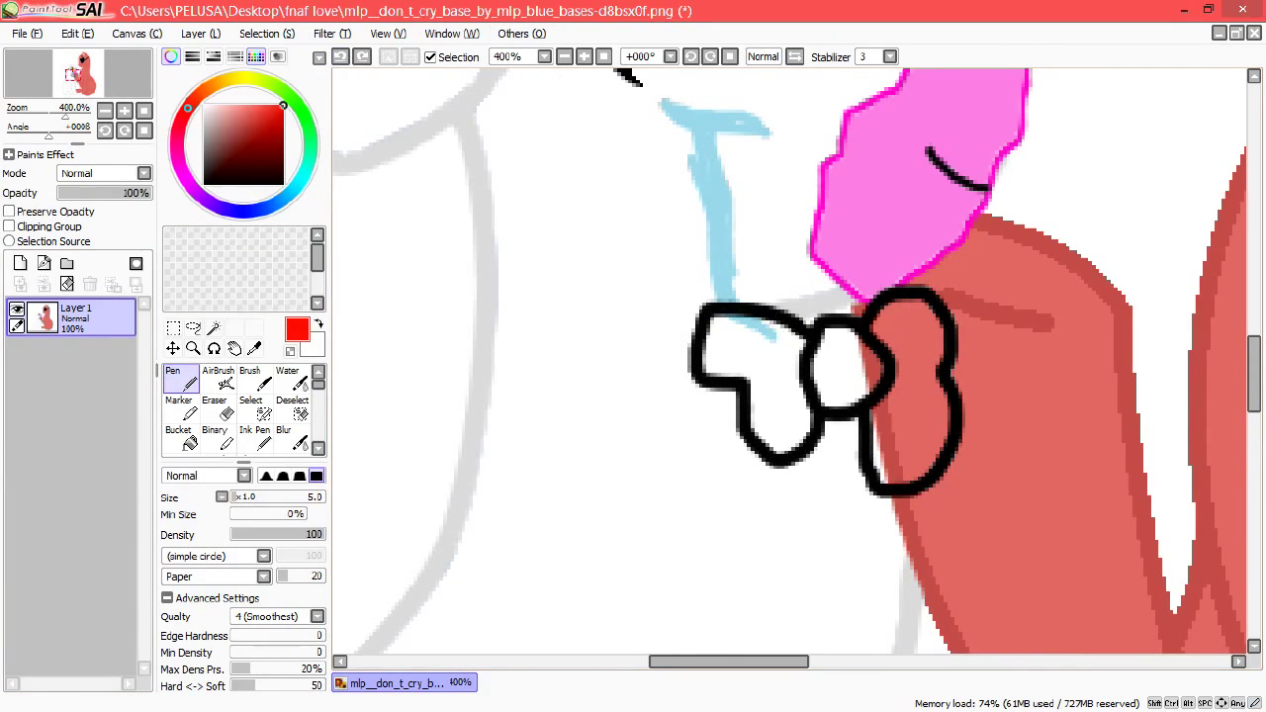
pyautogui.click(204, 106)
pyautogui.moveTo(776, 334); pyautogui.dragTo(737, 323)
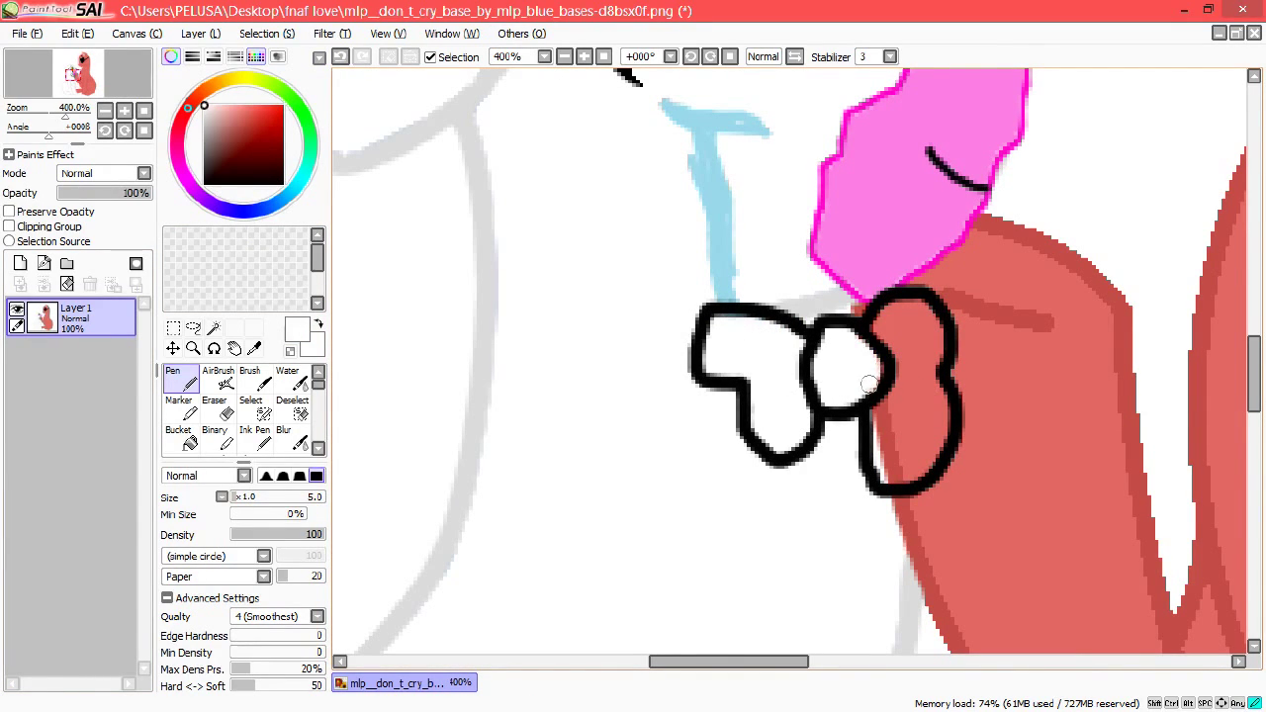
# Fill both loops and the centre knot of the bow tie with bright red.
pyautogui.click(179, 436)
pyautogui.click(912, 396)
pyautogui.click(283, 106)
pyautogui.click(754, 395)
pyautogui.click(915, 406)
pyautogui.click(839, 368)
# Draw a black line across the red pony's lower front leg as the upper edge of a cuff.
pyautogui.press('-')
pyautogui.press('-')
pyautogui.press('-')
pyautogui.press('-')
pyautogui.press('-')
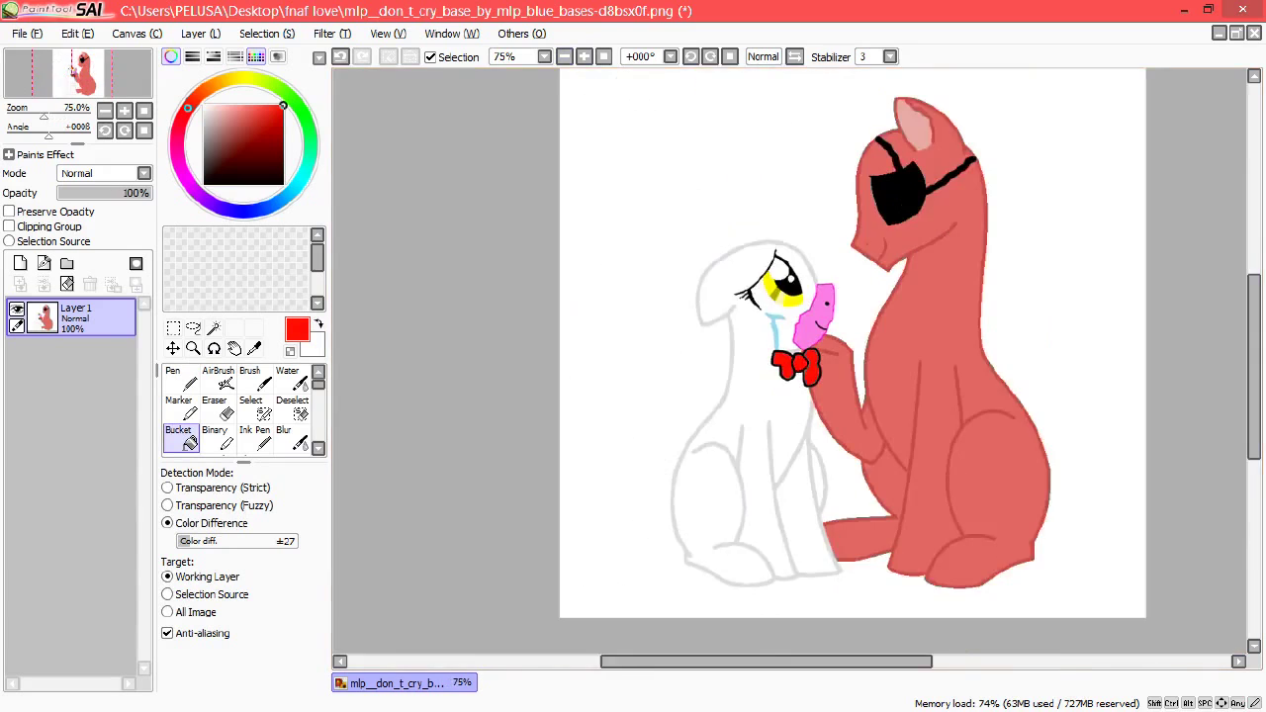
pyautogui.press('+')
pyautogui.press('+')
pyautogui.press('+')
pyautogui.press('+')
pyautogui.press('+')
pyautogui.scroll(-3, 791, 366)
pyautogui.click(204, 168)
pyautogui.click(179, 376)
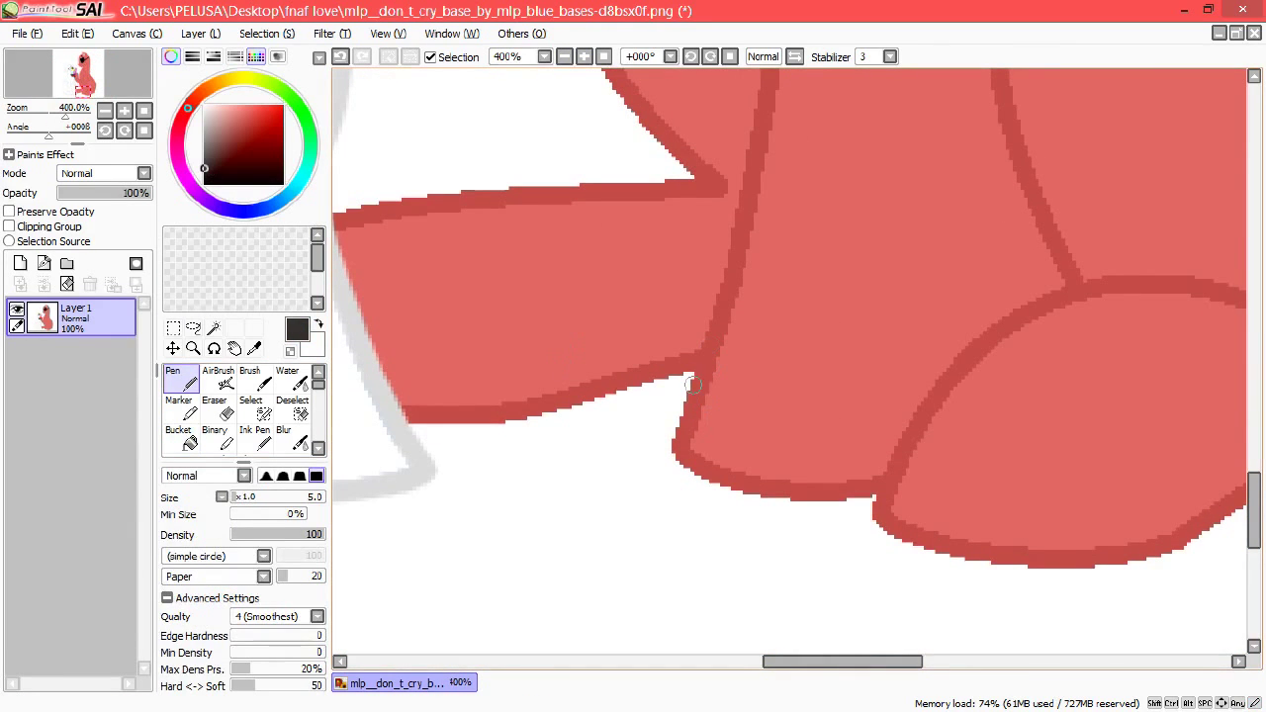
pyautogui.moveTo(699, 340)
pyautogui.mouseDown()
pyautogui.moveTo(913, 362)
pyautogui.moveTo(947, 384)
pyautogui.moveTo(819, 346)
pyautogui.moveTo(952, 376)
pyautogui.mouseUp()
pyautogui.hotkey('ctrl', 'z')
# Close the gap between the red pony's front leg and hind foot with a short black stroke.
pyautogui.click(179, 436)
pyautogui.click(875, 485)
pyautogui.hotkey('ctrl', 'z')
pyautogui.click(179, 376)
pyautogui.moveTo(880, 472); pyautogui.dragTo(875, 493)
pyautogui.click(179, 437)
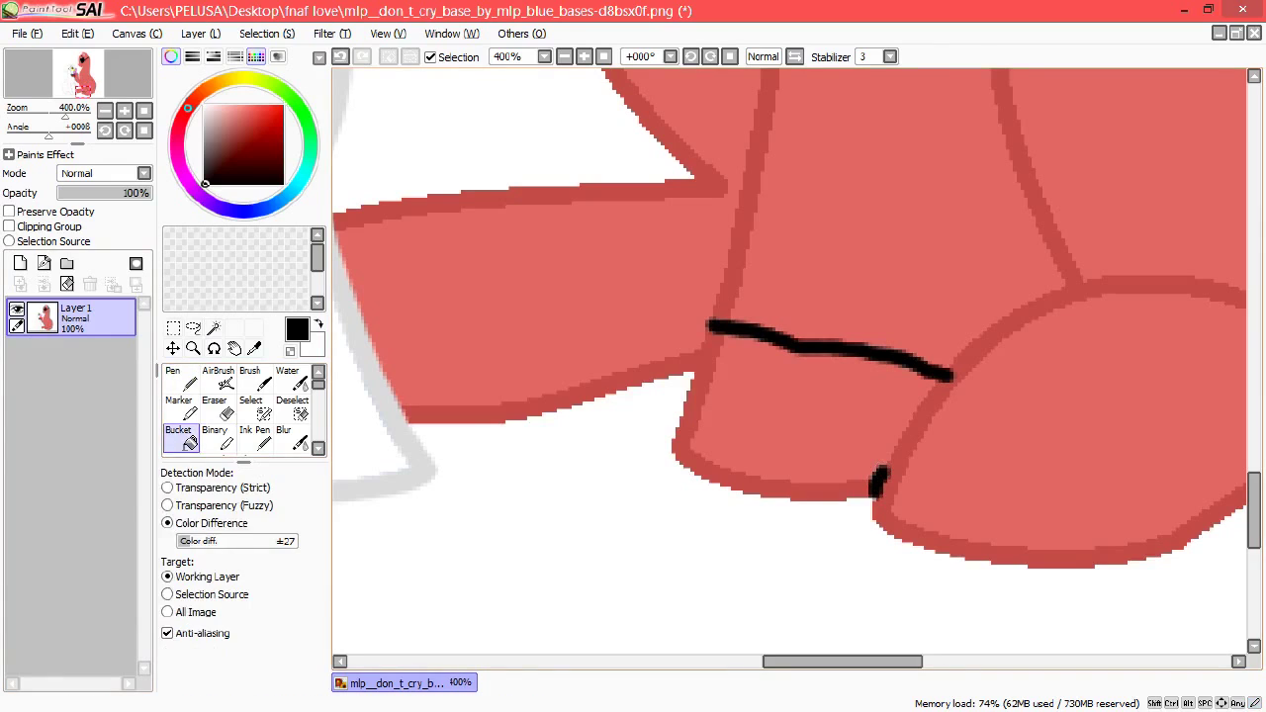
pyautogui.click(791, 416)
pyautogui.hotkey('ctrl', 'z')
# Trace the cuff's side and lower edges in black and fill the cuff with dark grey.
pyautogui.click(179, 375)
pyautogui.moveTo(711, 326)
pyautogui.mouseDown()
pyautogui.moveTo(694, 372)
pyautogui.moveTo(876, 486)
pyautogui.mouseUp()
pyautogui.click(179, 436)
pyautogui.click(204, 170)
pyautogui.click(801, 416)
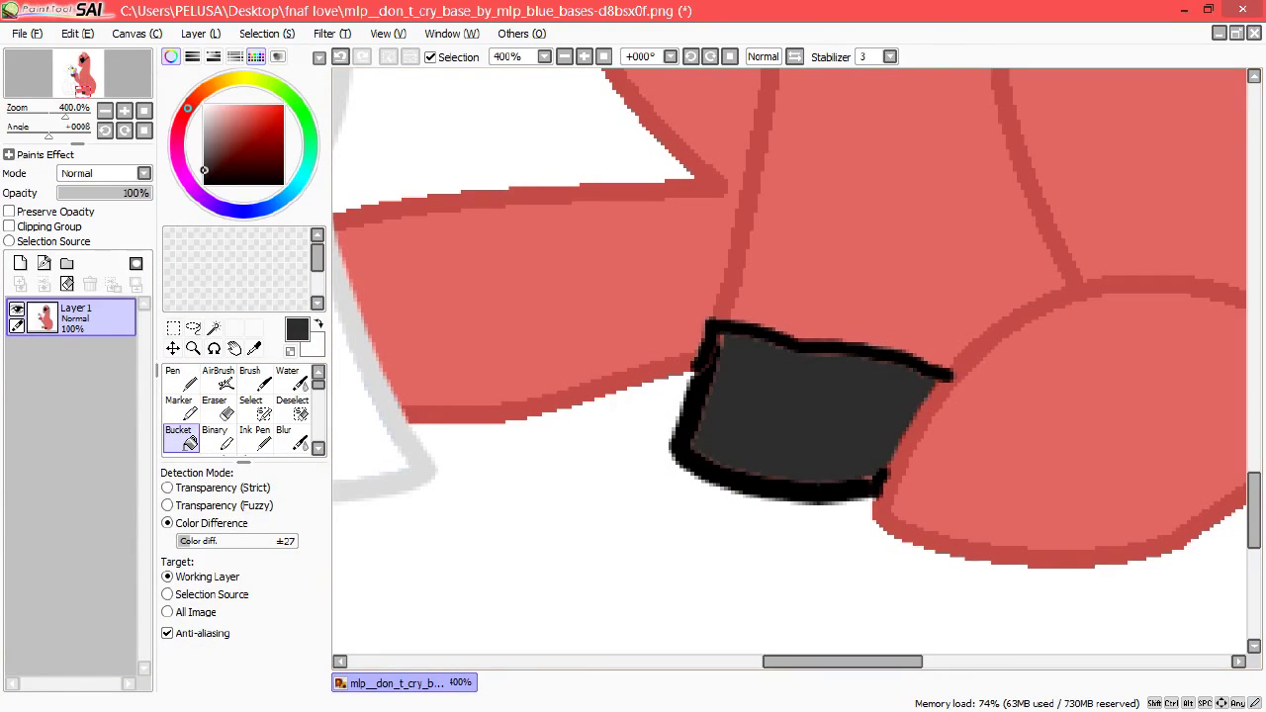
# Draw a curved hook outline in light grey below the cuff and fill it with a paler grey.
pyautogui.click(180, 376)
pyautogui.click(204, 118)
pyautogui.moveTo(732, 491)
pyautogui.mouseDown()
pyautogui.moveTo(735, 626)
pyautogui.moveTo(811, 648)
pyautogui.mouseUp()
pyautogui.scroll(-2, 811, 643)
pyautogui.hotkey('ctrl', 'z')
pyautogui.moveTo(802, 374)
pyautogui.mouseDown()
pyautogui.moveTo(528, 441)
pyautogui.moveTo(729, 376)
pyautogui.moveTo(630, 391)
pyautogui.moveTo(552, 483)
pyautogui.moveTo(816, 376)
pyautogui.mouseUp()
pyautogui.hotkey('ctrl', 'z')
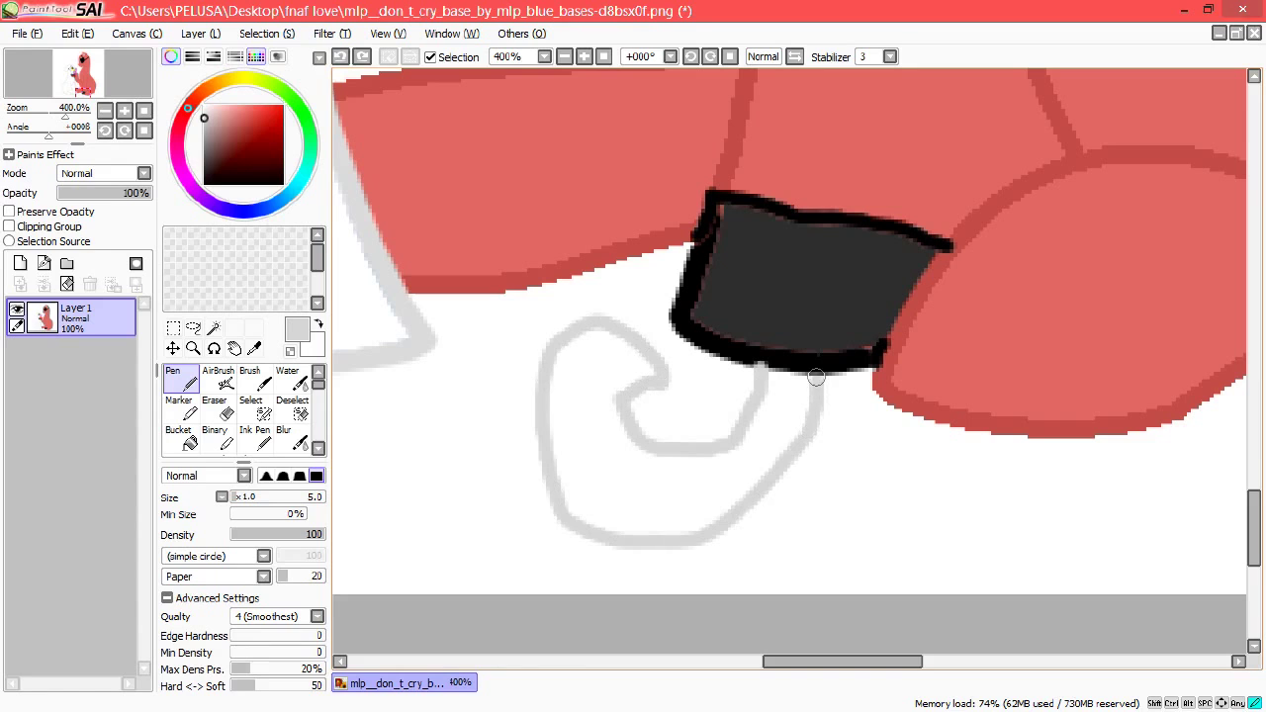
pyautogui.click(179, 436)
pyautogui.click(682, 485)
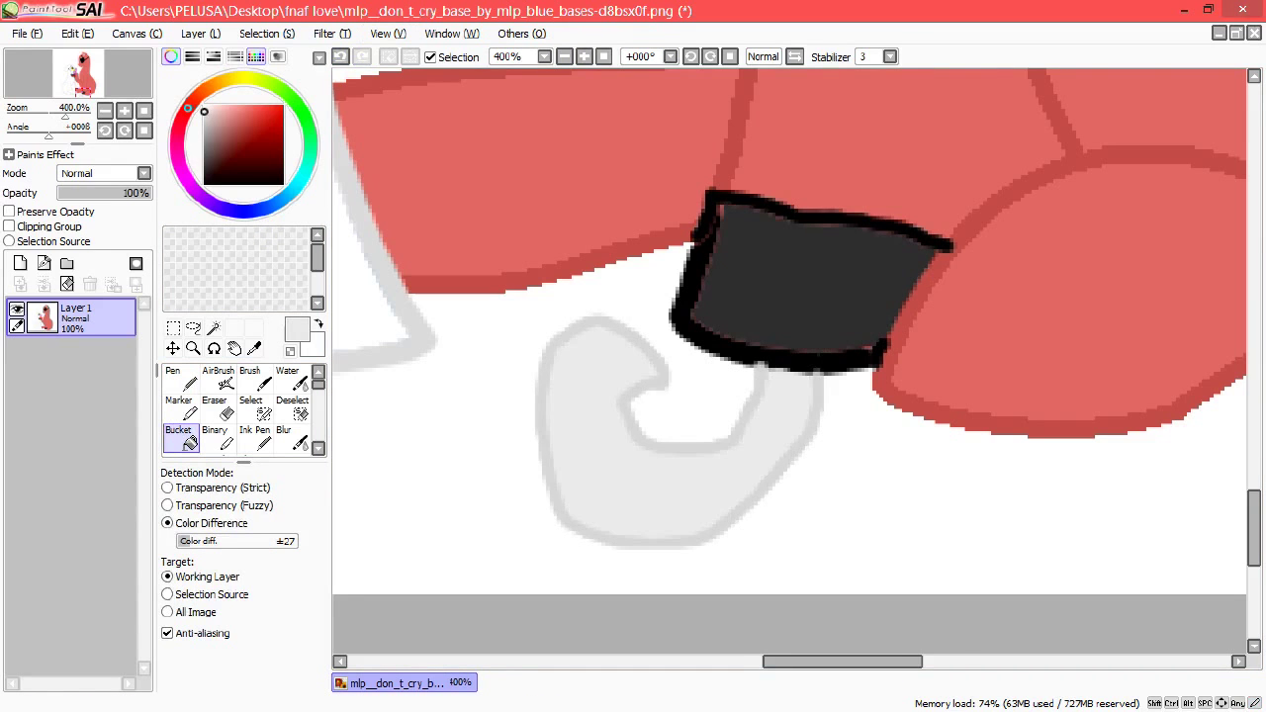
# Draw the upper orange boundary strokes of a body band across the red pony's belly and back with the size 5 Pen.
pyautogui.scroll(-5, 792, 326)
pyautogui.scroll(5, 791, 326)
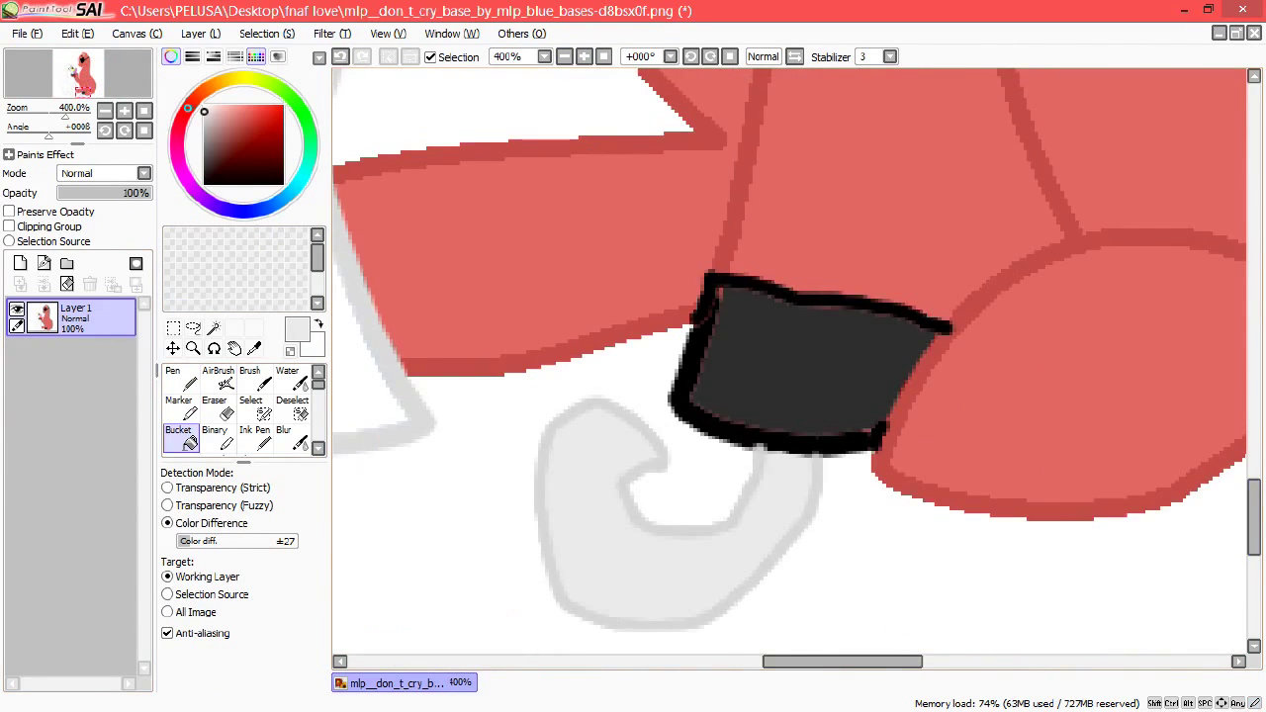
pyautogui.scroll(5, 791, 356)
pyautogui.click(208, 87)
pyautogui.click(283, 105)
pyautogui.click(173, 381)
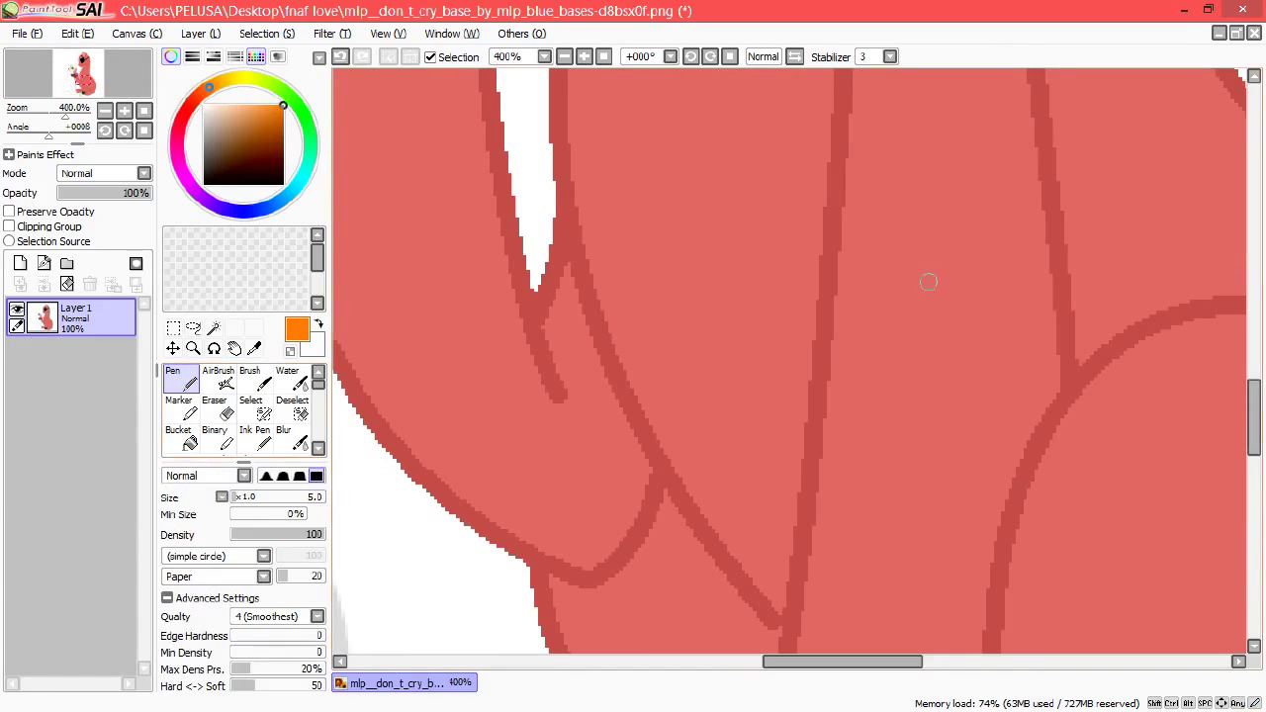
pyautogui.moveTo(621, 368)
pyautogui.mouseDown()
pyautogui.moveTo(792, 362)
pyautogui.moveTo(850, 336)
pyautogui.mouseUp()
pyautogui.moveTo(1080, 338); pyautogui.dragTo(1184, 364)
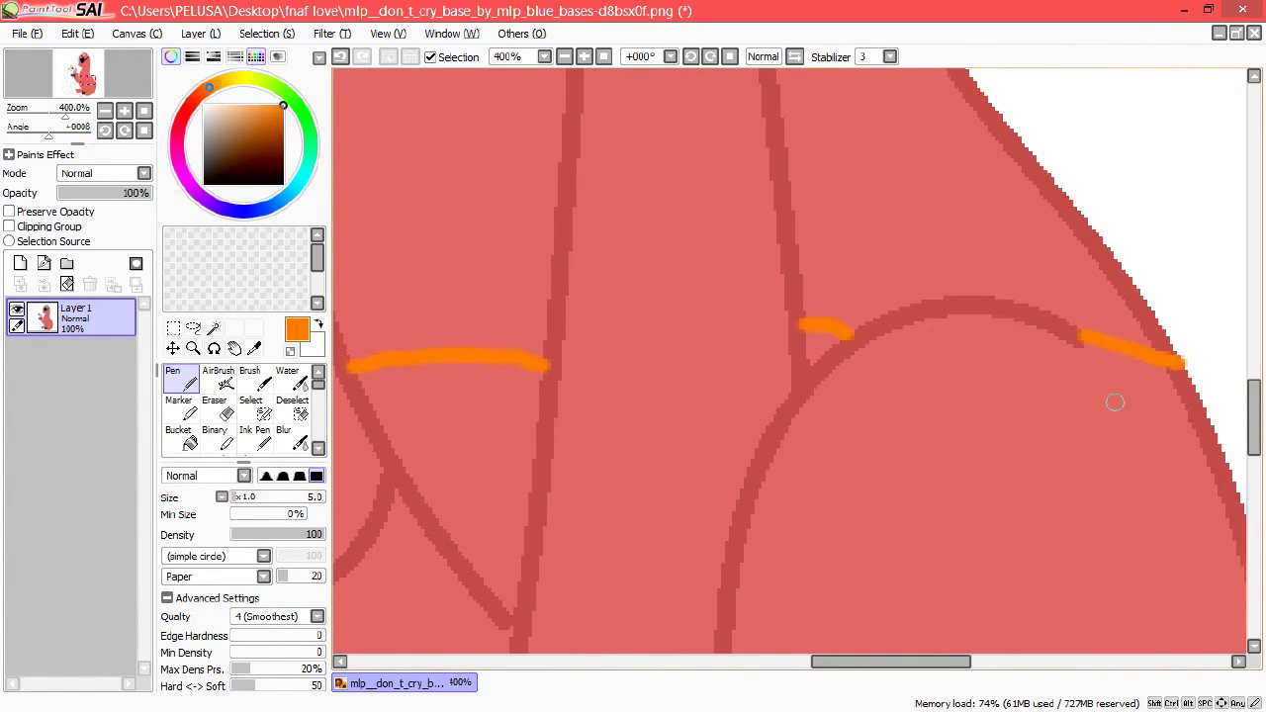
pyautogui.moveTo(839, 366); pyautogui.dragTo(995, 470)
# Draw the lower orange boundary lines of the band across the red pony's hind leg and belly.
pyautogui.scroll(-4, 995, 470)
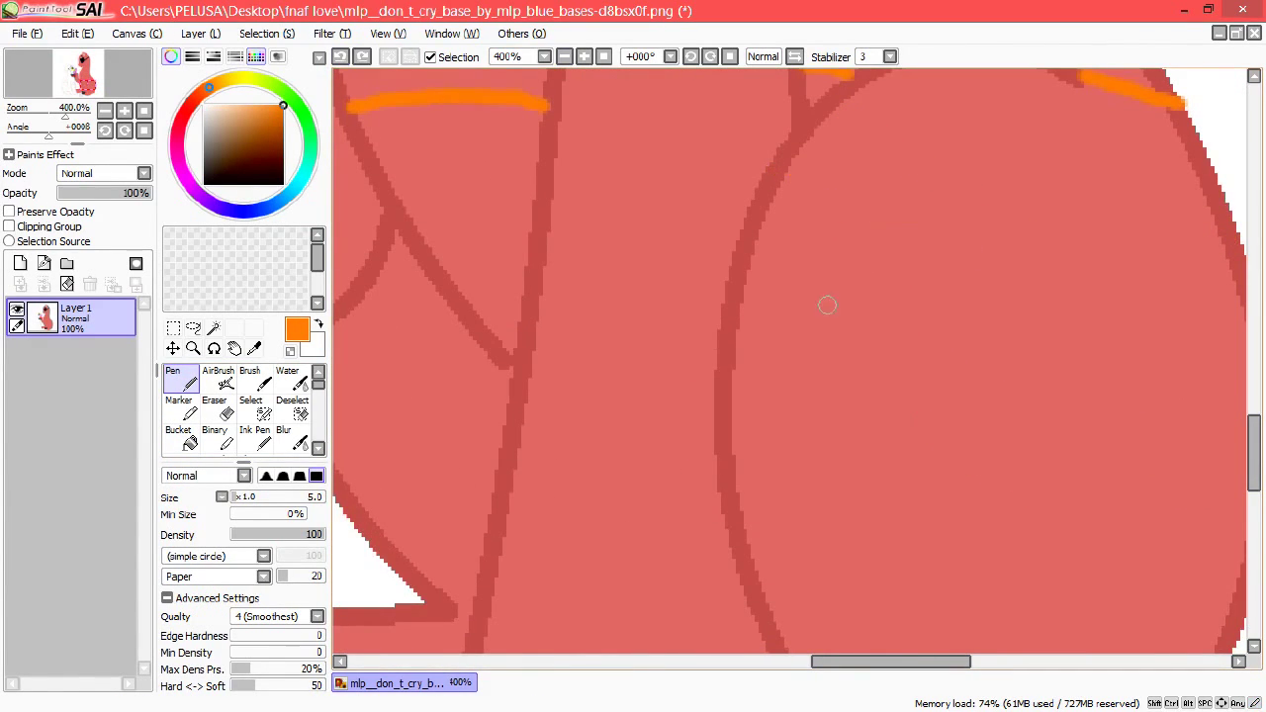
pyautogui.moveTo(730, 274); pyautogui.dragTo(1207, 376)
pyautogui.hscroll(3, 791, 361)
pyautogui.hscroll(-6, 791, 361)
pyautogui.moveTo(831, 414); pyautogui.dragTo(1020, 438)
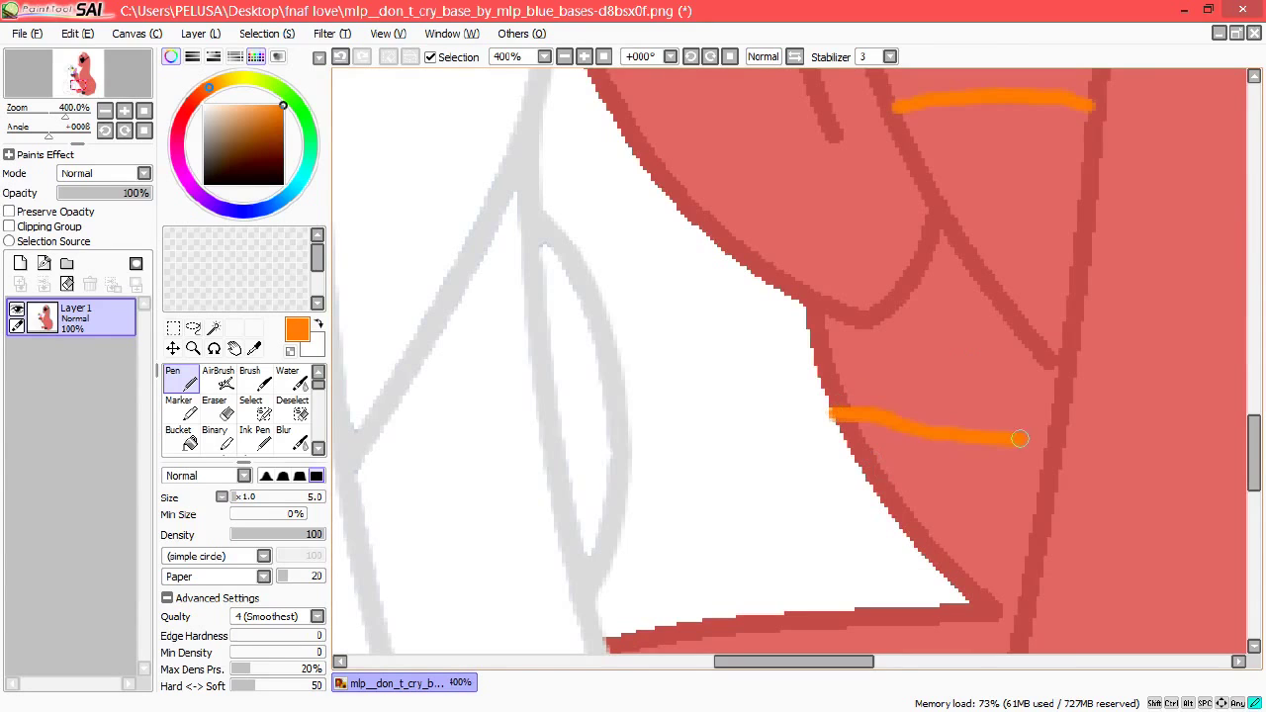
pyautogui.hotkey('ctrl', 'z')
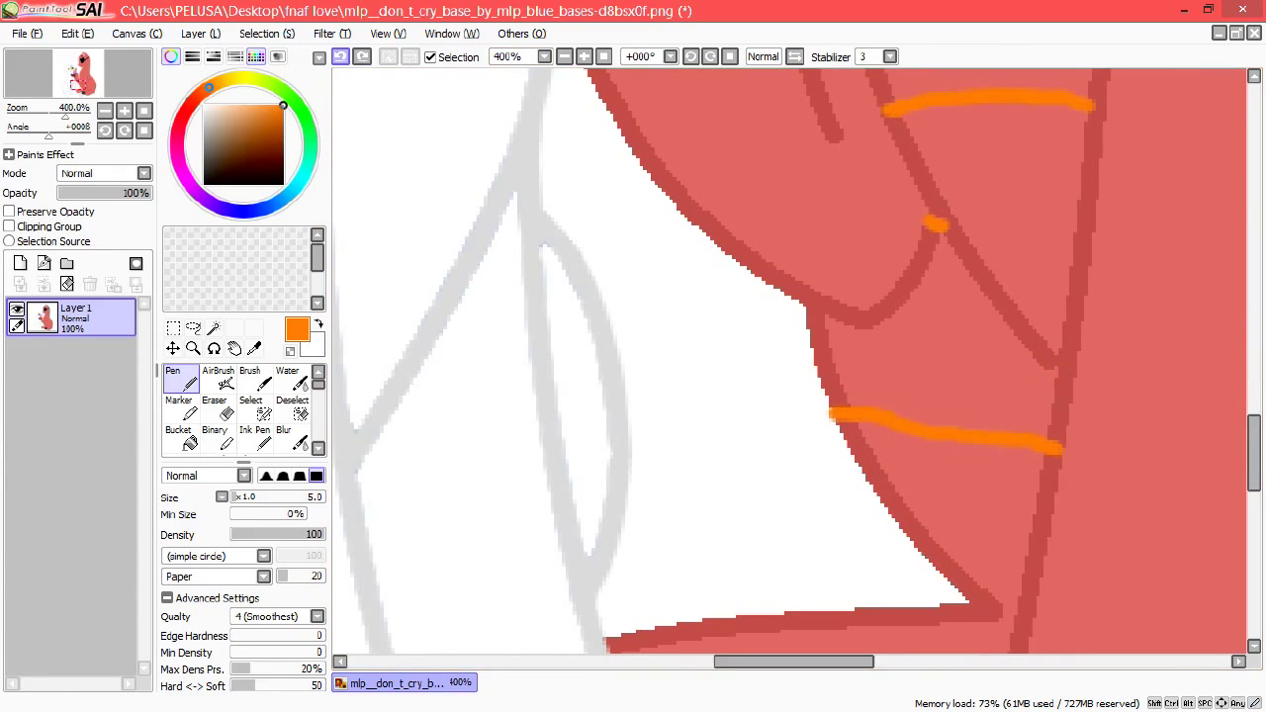
# Trace the body edges between the boundary lines in orange to close the band sections.
pyautogui.scroll(-5, 566, 303)
pyautogui.click(179, 436)
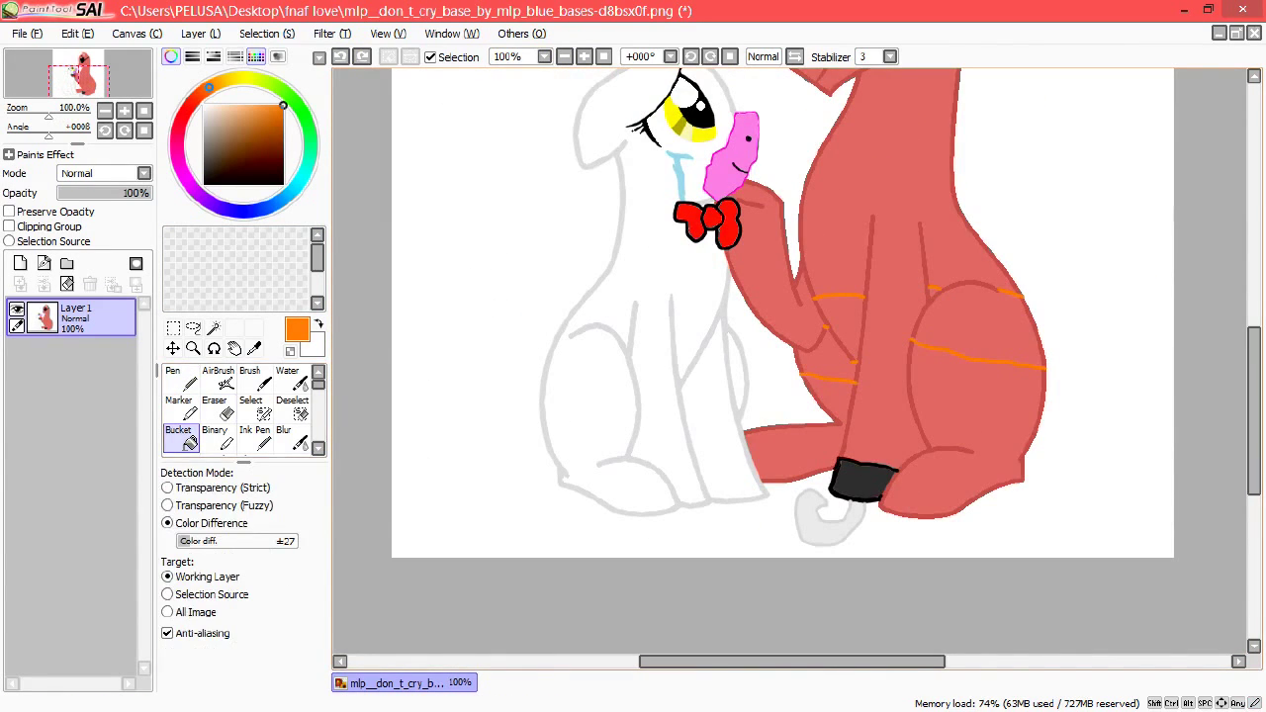
pyautogui.press('n')
pyautogui.moveTo(795, 348); pyautogui.dragTo(803, 374)
pyautogui.press('n')
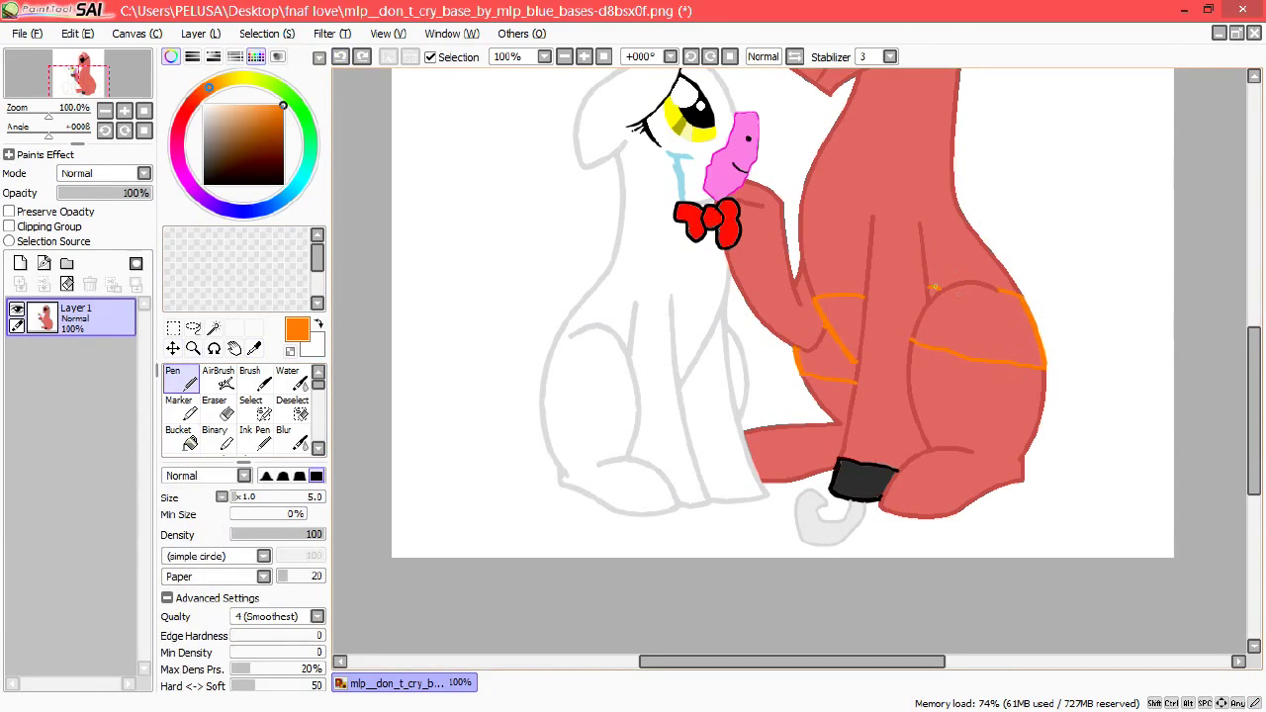
# Fill the band sections on the red pony's hind leg and belly with light orange.
pyautogui.press('n')
pyautogui.click(260, 105)
pyautogui.click(980, 327)
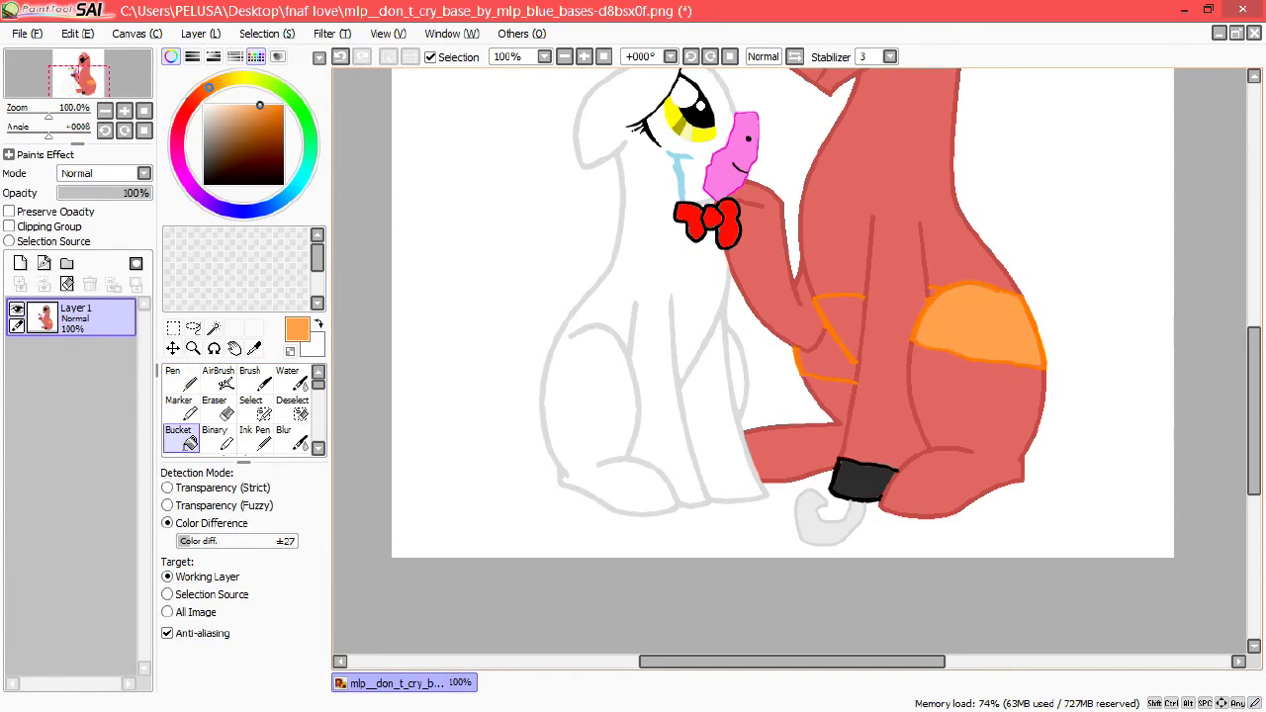
pyautogui.click(841, 316)
pyautogui.click(826, 361)
pyautogui.hotkey('ctrl', 'z')
pyautogui.hotkey('ctrl', 'y')
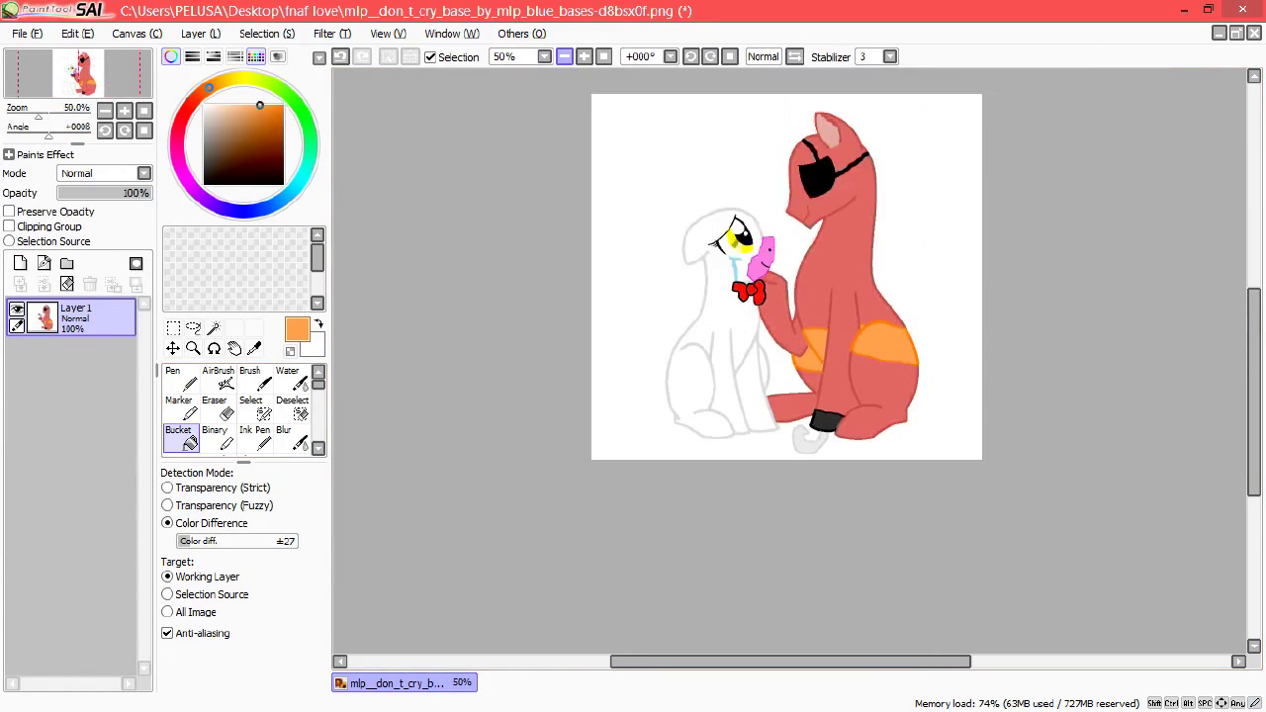
# Add a second orange band section lower on the red pony's hind leg and fill it with light orange.
pyautogui.scroll(-2, 791, 356)
pyautogui.press('n')
pyautogui.click(281, 105)
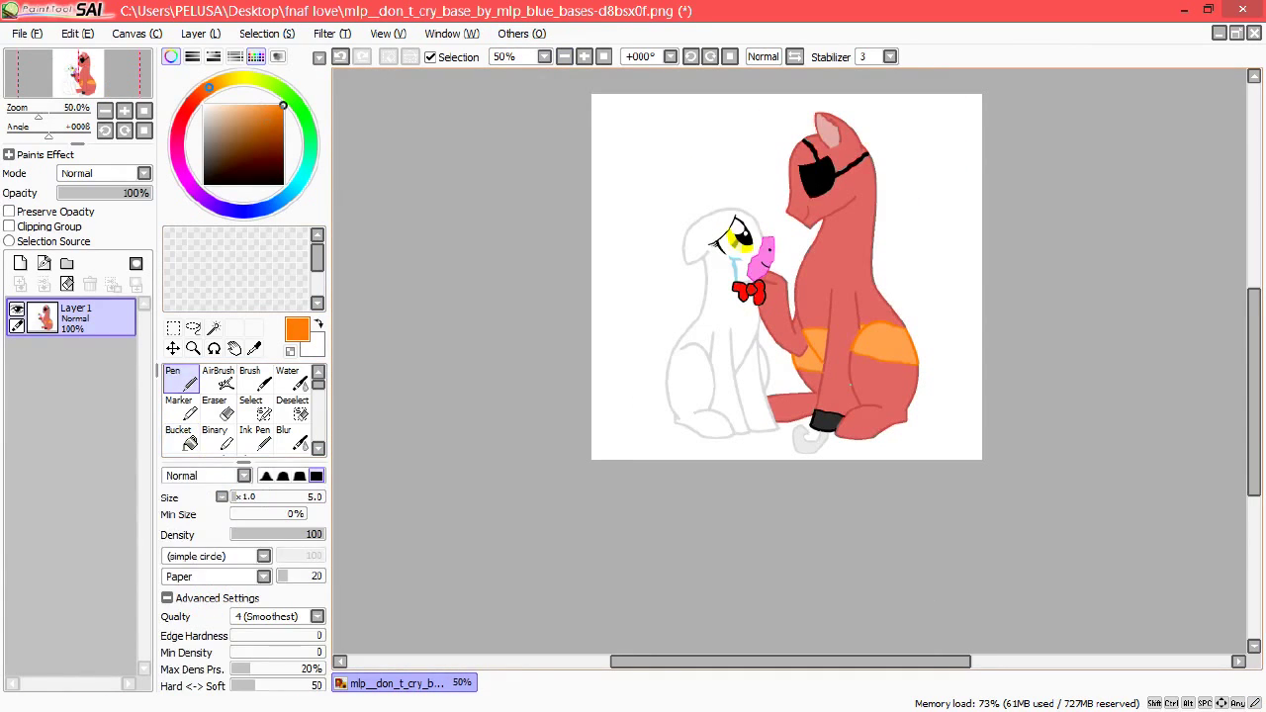
pyautogui.click(180, 435)
pyautogui.click(259, 105)
pyautogui.click(883, 374)
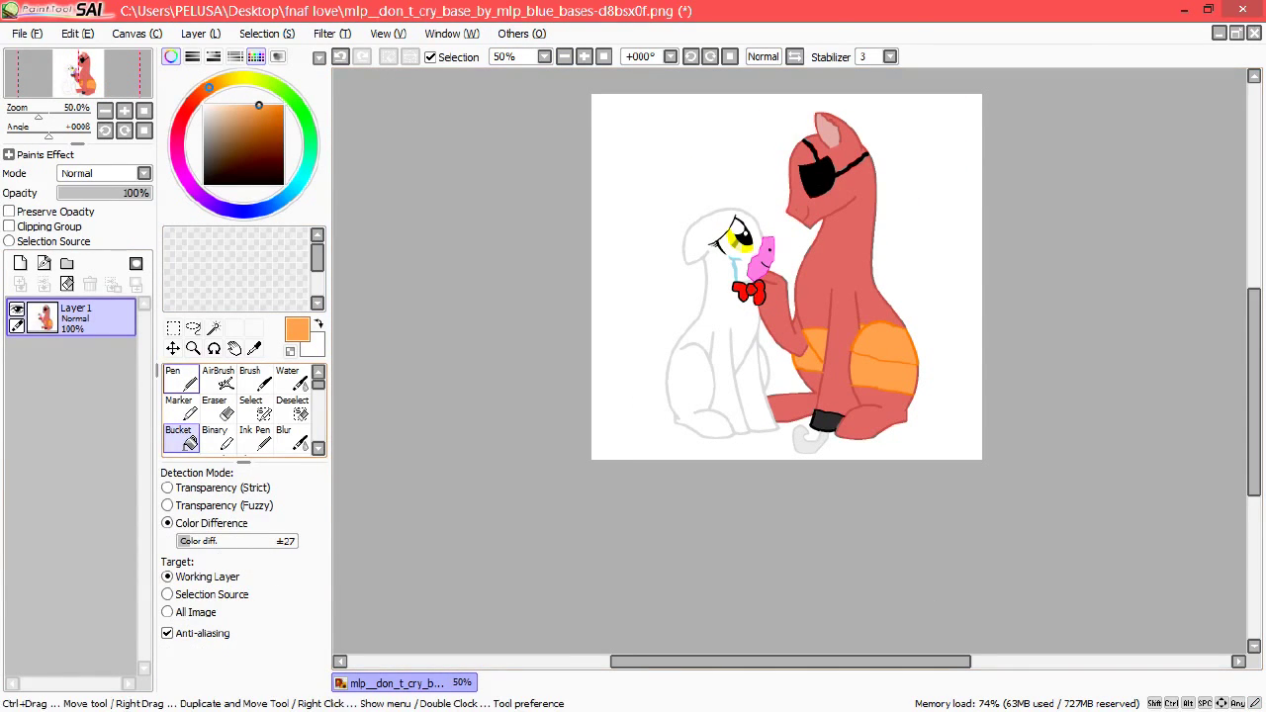
# Fill the red pony's lower belly, far hind leg and near hind foot with grey.
pyautogui.click(188, 108)
pyautogui.click(204, 134)
pyautogui.click(792, 406)
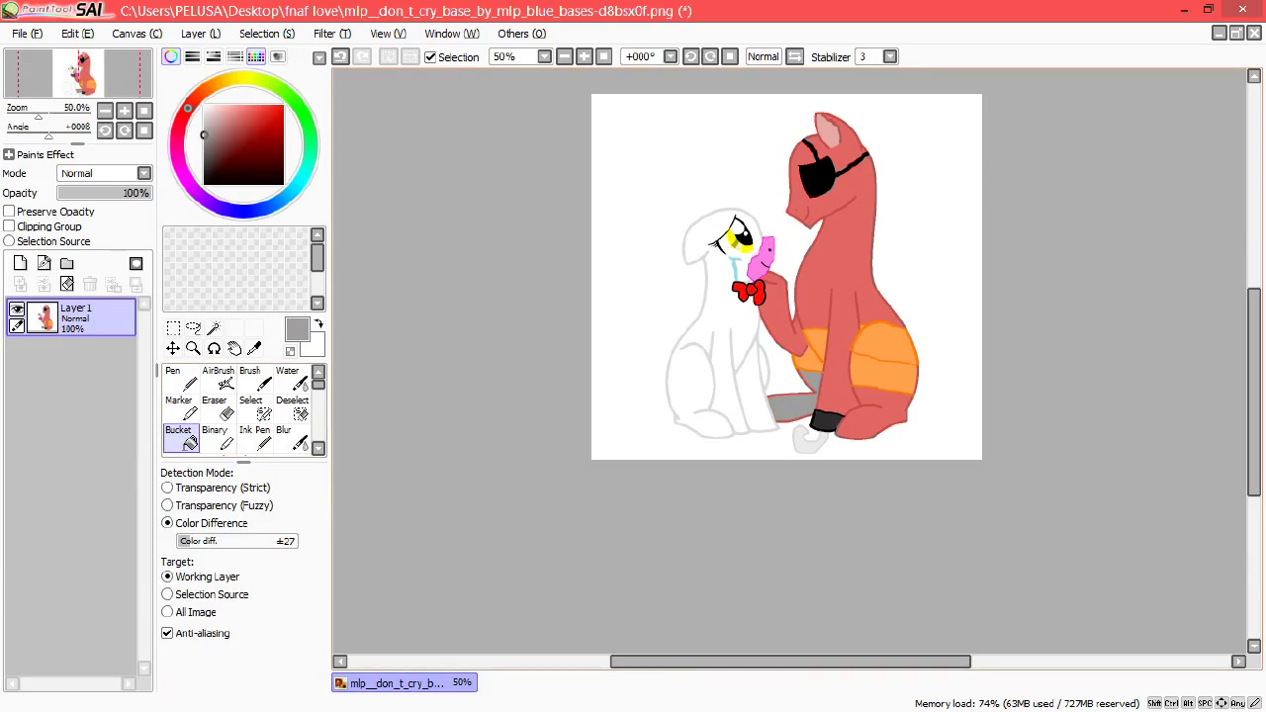
pyautogui.click(875, 420)
pyautogui.click(204, 150)
pyautogui.click(940, 297)
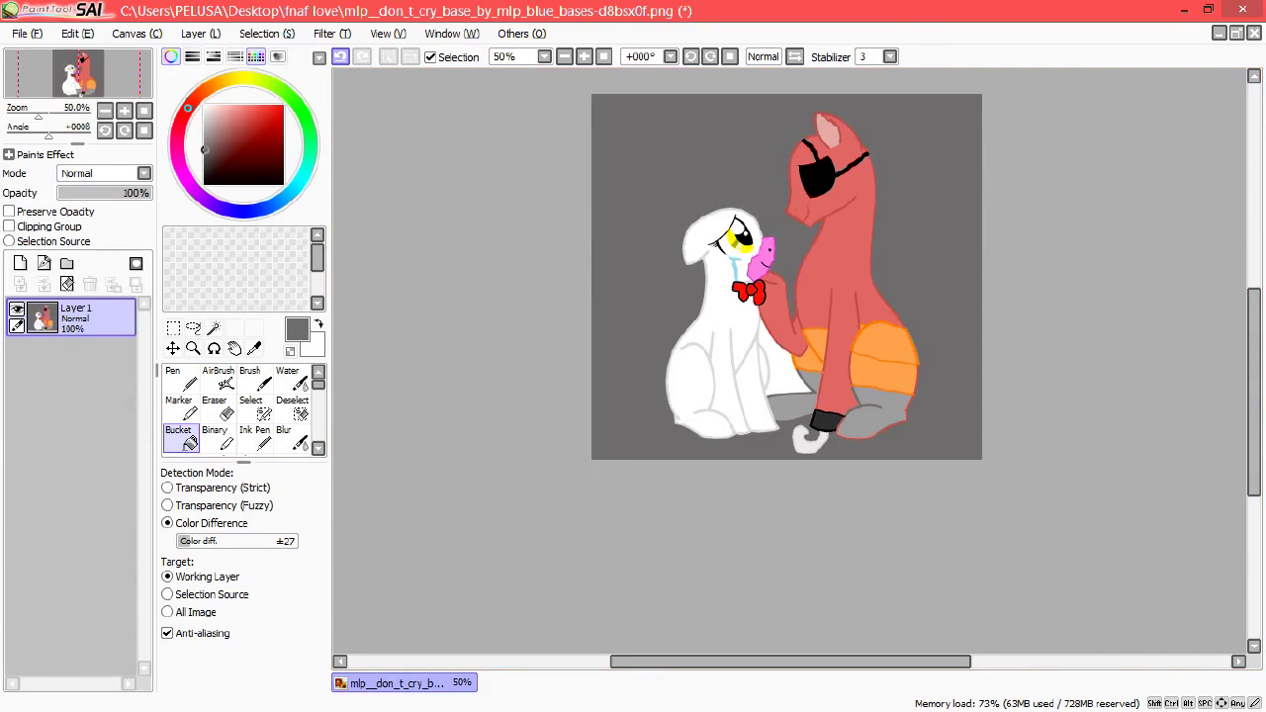
pyautogui.hotkey('ctrl', 'z')
# Add a new layer above the drawing and hide the original drawing's layer.
pyautogui.click(20, 263)
pyautogui.click(16, 349)
pyautogui.click(179, 377)
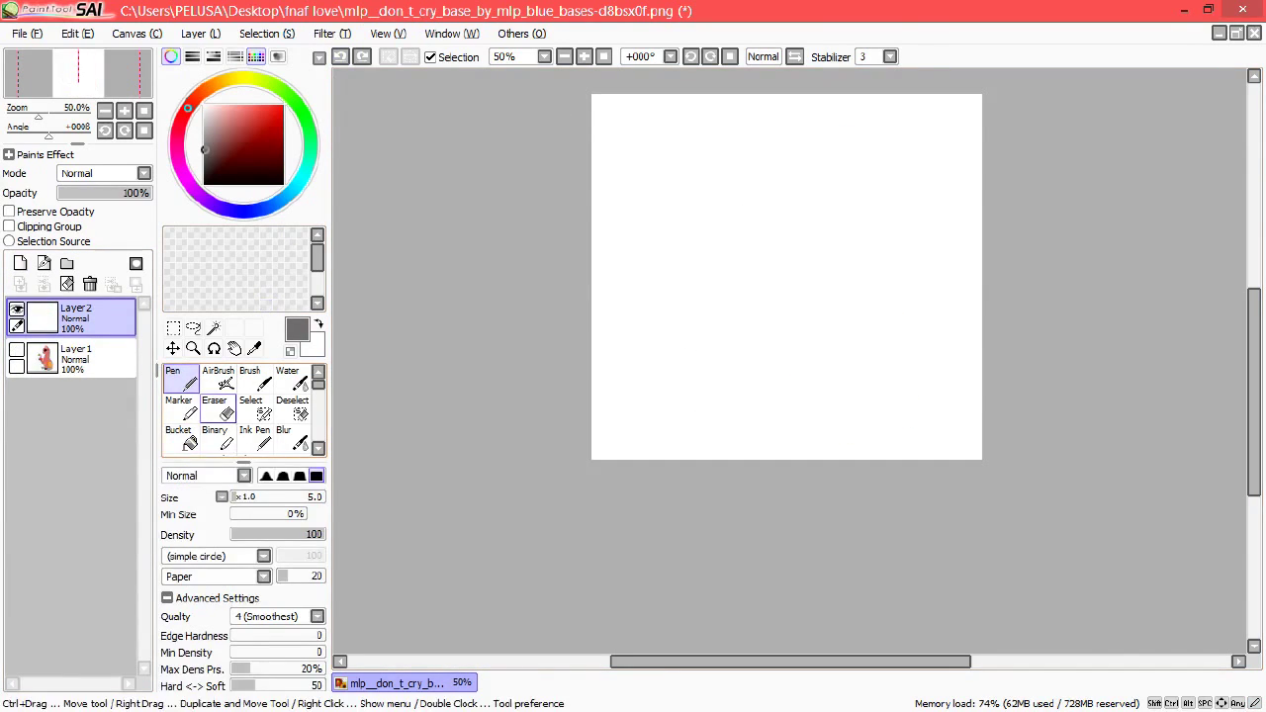
# Fill the new layer with bright magenta.
pyautogui.click(179, 164)
pyautogui.click(282, 105)
pyautogui.click(179, 436)
pyautogui.click(792, 347)
# Draw three black heart outlines at different spots on the magenta background.
pyautogui.click(179, 377)
pyautogui.click(282, 184)
pyautogui.moveTo(665, 158); pyautogui.dragTo(661, 160)
pyautogui.moveTo(819, 302); pyautogui.dragTo(918, 247)
pyautogui.click(339, 56)
pyautogui.moveTo(645, 346); pyautogui.dragTo(692, 318)
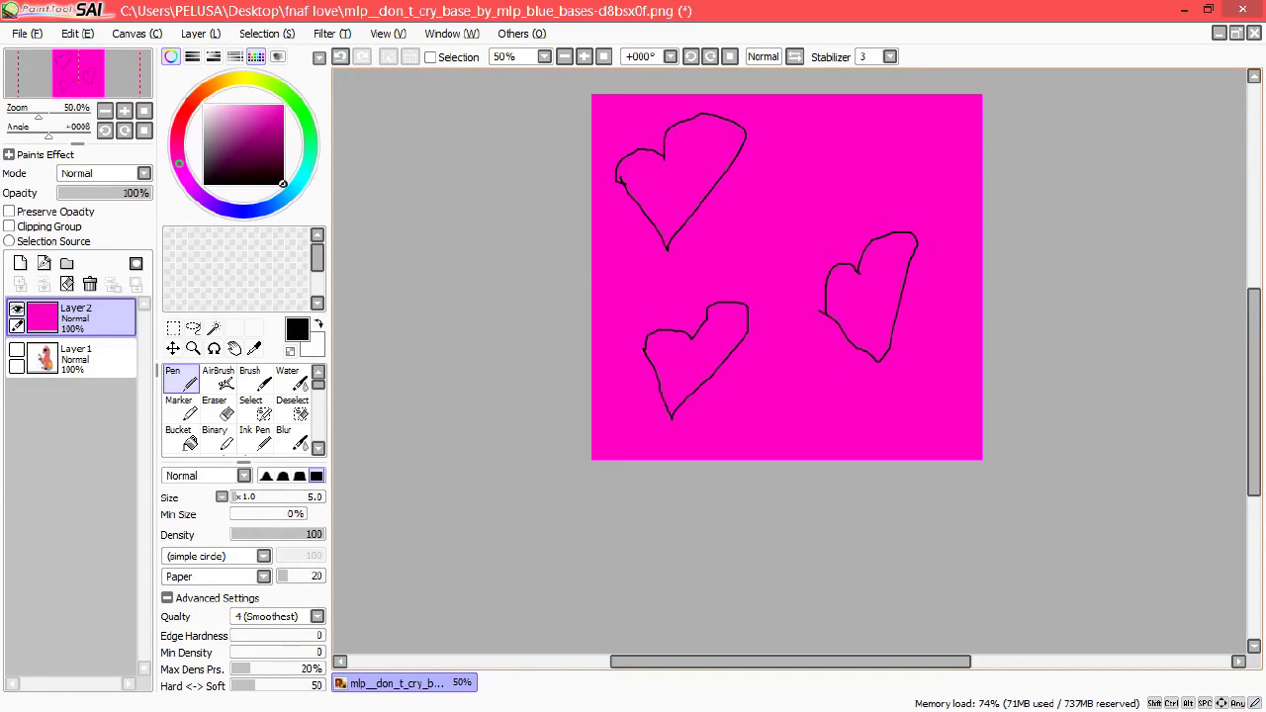
# Fill the three hearts with bright pinkish red.
pyautogui.click(178, 131)
pyautogui.click(282, 105)
pyautogui.click(179, 436)
pyautogui.click(682, 188)
pyautogui.click(698, 356)
pyautogui.click(870, 296)
# Recolour the heart outlines with a darker red and undo the unwanted fills.
pyautogui.click(283, 129)
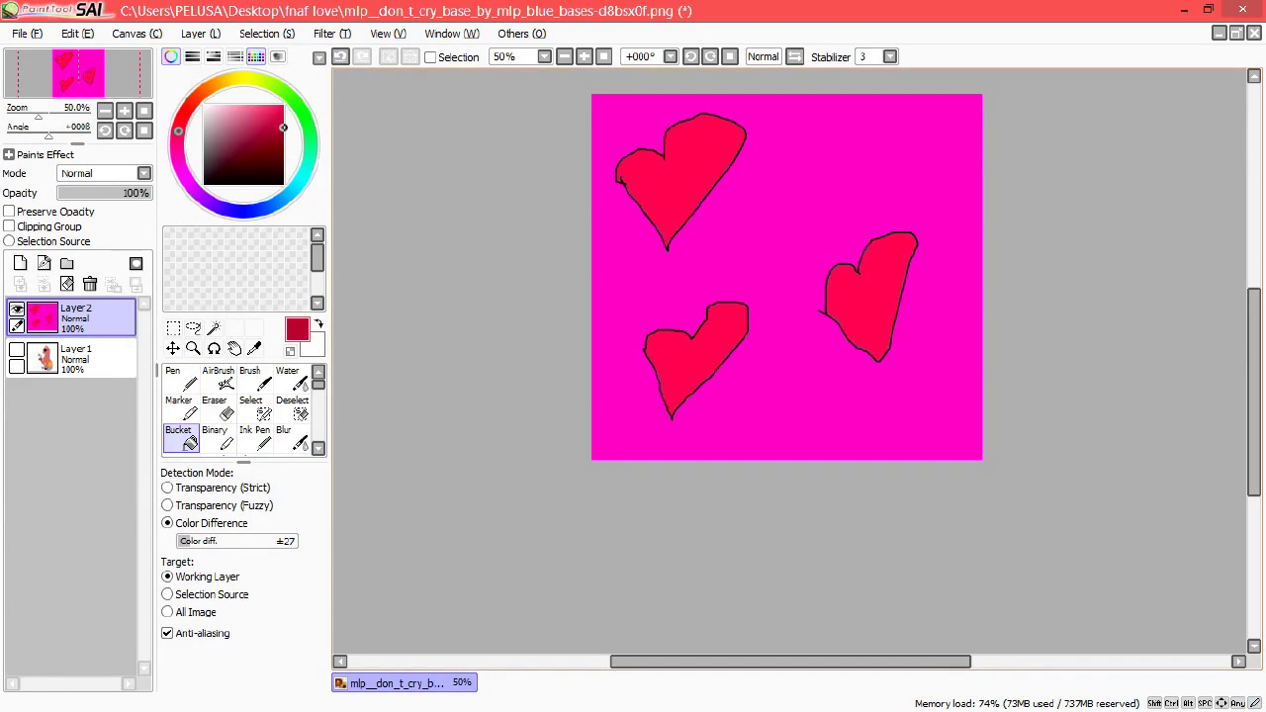
pyautogui.click(697, 356)
pyautogui.click(870, 296)
pyautogui.hotkey('ctrl', 'z')
pyautogui.click(772, 435)
pyautogui.hotkey('ctrl', 'z')
pyautogui.hotkey('ctrl', 'z')
pyautogui.hotkey('ctrl', 'z')
# Hide the heart background layer, move the pony drawing's layer above it and show the drawing.
pyautogui.click(74, 358)
pyautogui.click(17, 308)
pyautogui.click(17, 339)
pyautogui.click(17, 358)
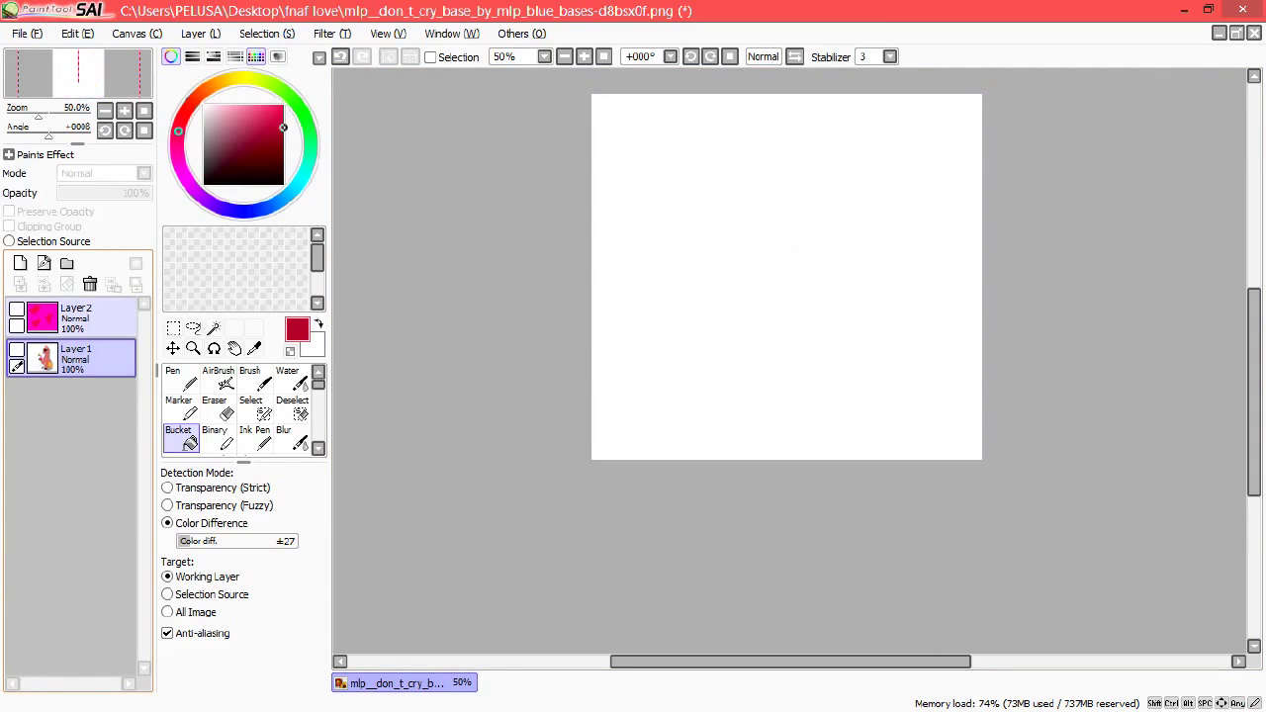
pyautogui.click(17, 308)
pyautogui.click(17, 309)
pyautogui.moveTo(74, 359); pyautogui.dragTo(74, 308)
pyautogui.click(17, 309)
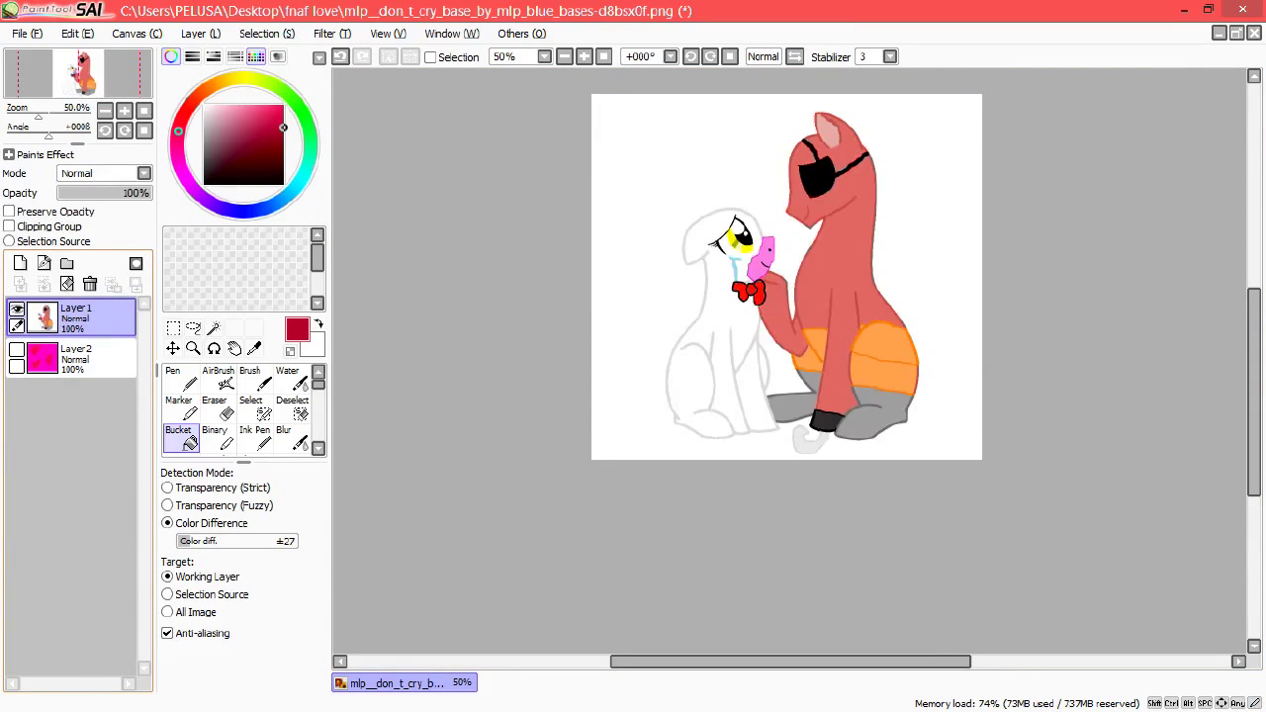
# Make the heart background layer active and show it together with the pony drawing.
pyautogui.click(283, 105)
pyautogui.click(74, 358)
pyautogui.click(16, 308)
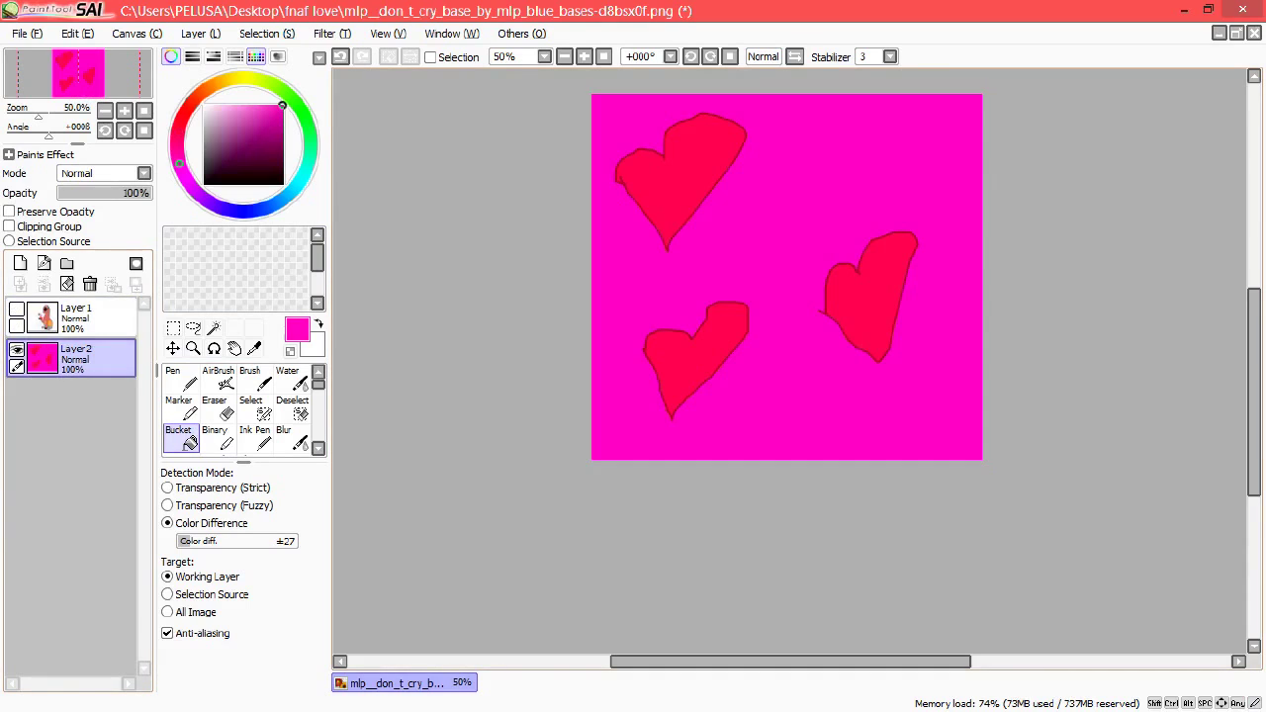
pyautogui.click(16, 308)
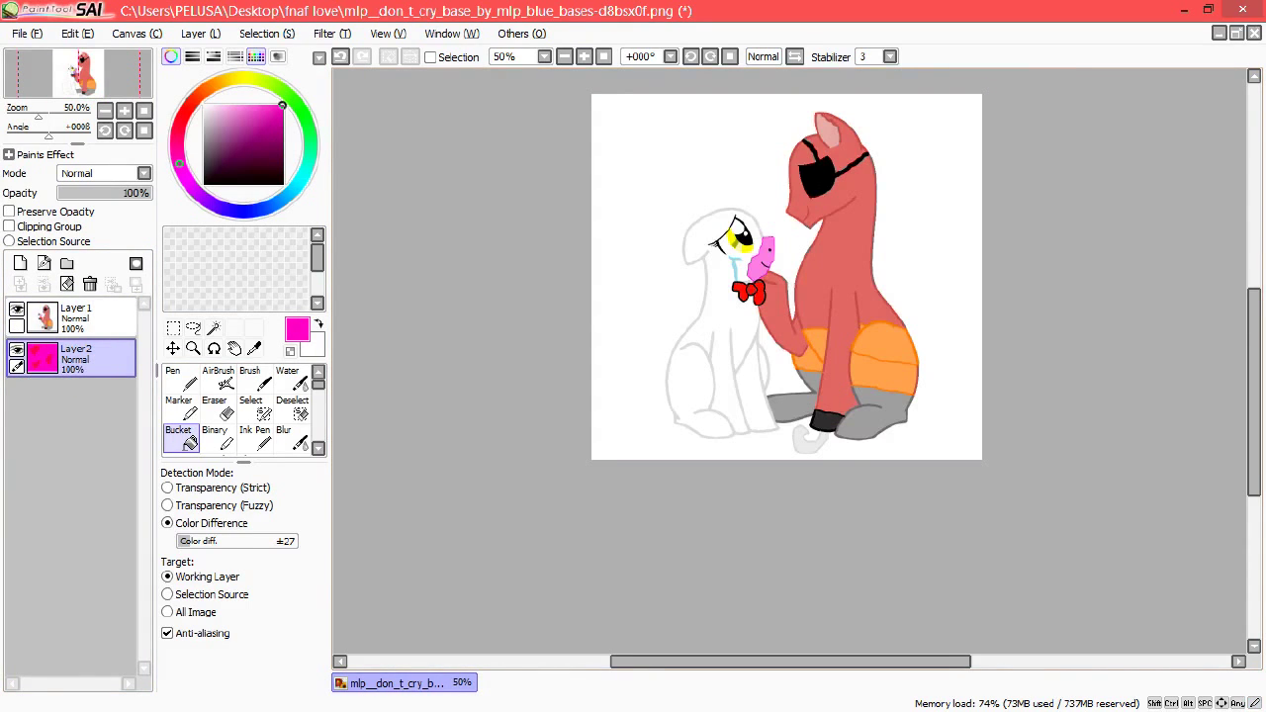
# Set the pen density to 38, draw grey shading strokes on the white pony's body and blur them.
pyautogui.hotkey('ctrl', '+')
pyautogui.press('n')
pyautogui.hotkey('ctrl', 'z')
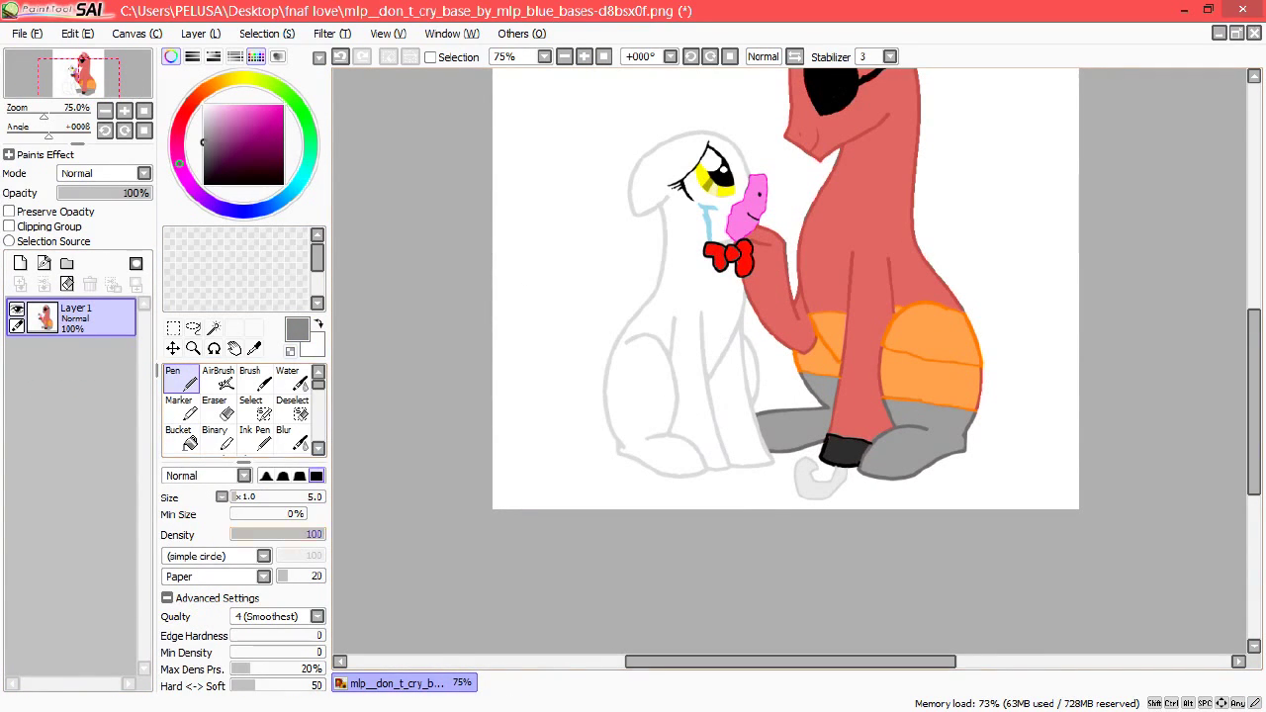
pyautogui.moveTo(315, 535); pyautogui.dragTo(265, 534)
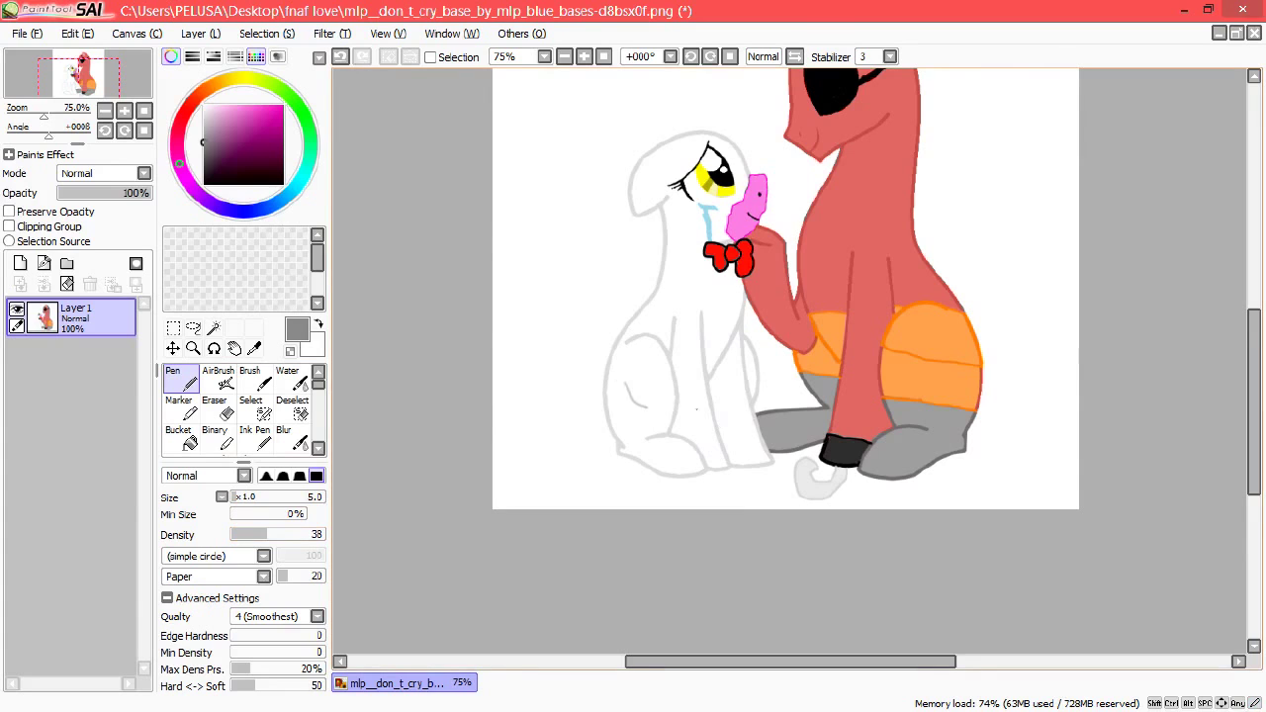
pyautogui.scroll(4, 719, 317)
pyautogui.click(284, 437)
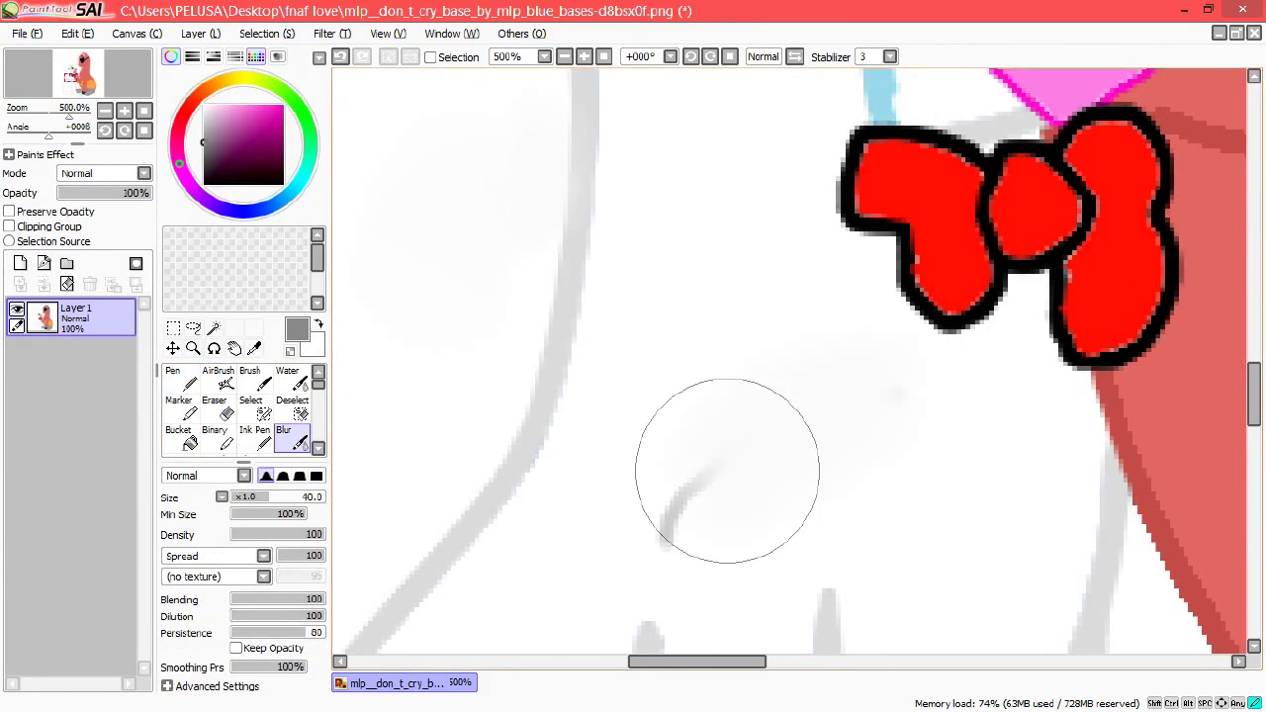
pyautogui.scroll(-3, 755, 512)
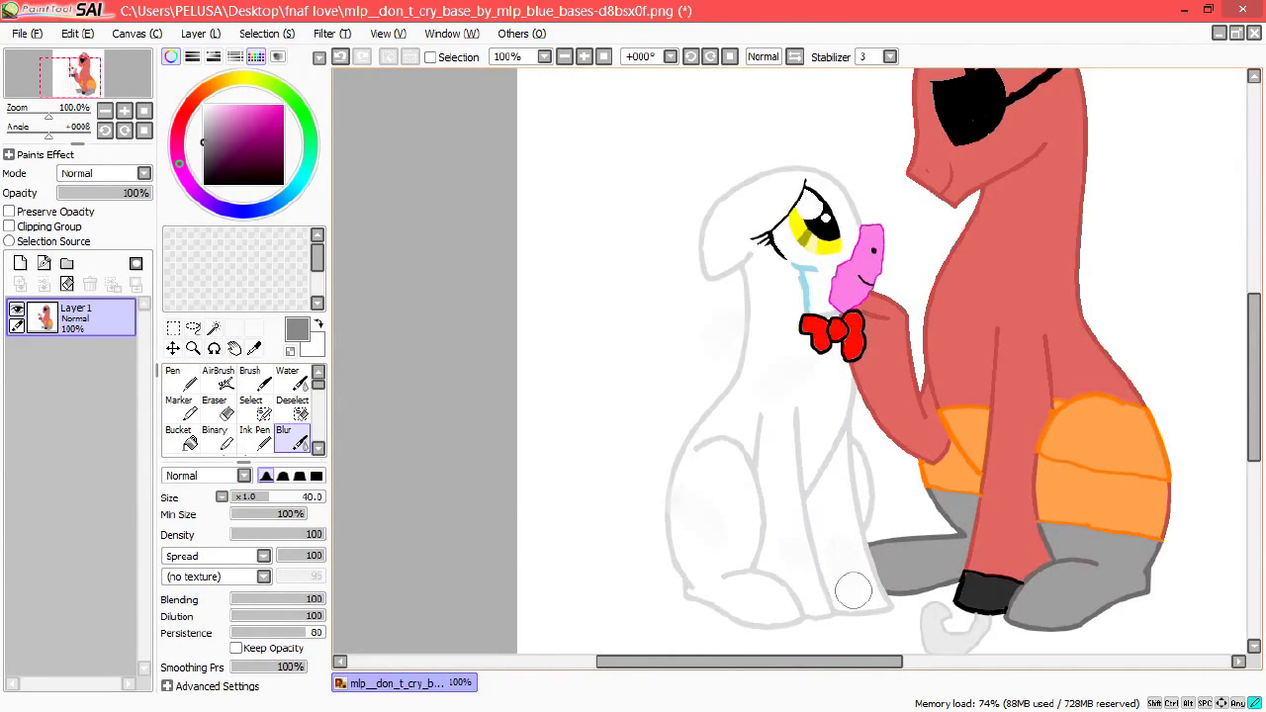
# Add grey shading lines on the white pony's ear and below its bow tie, and blur them.
pyautogui.press('n')
pyautogui.click(284, 437)
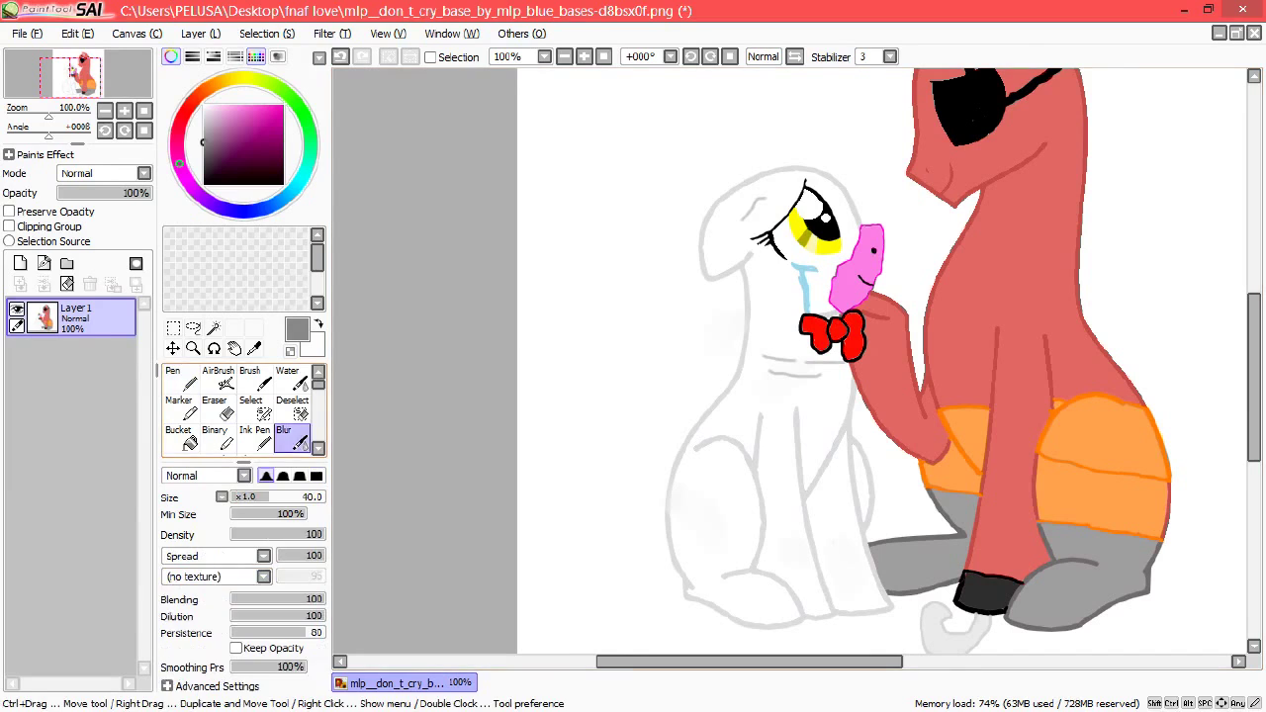
pyautogui.scroll(-3, 1237, 250)
pyautogui.scroll(3, 1237, 250)
pyautogui.scroll(3, 1237, 251)
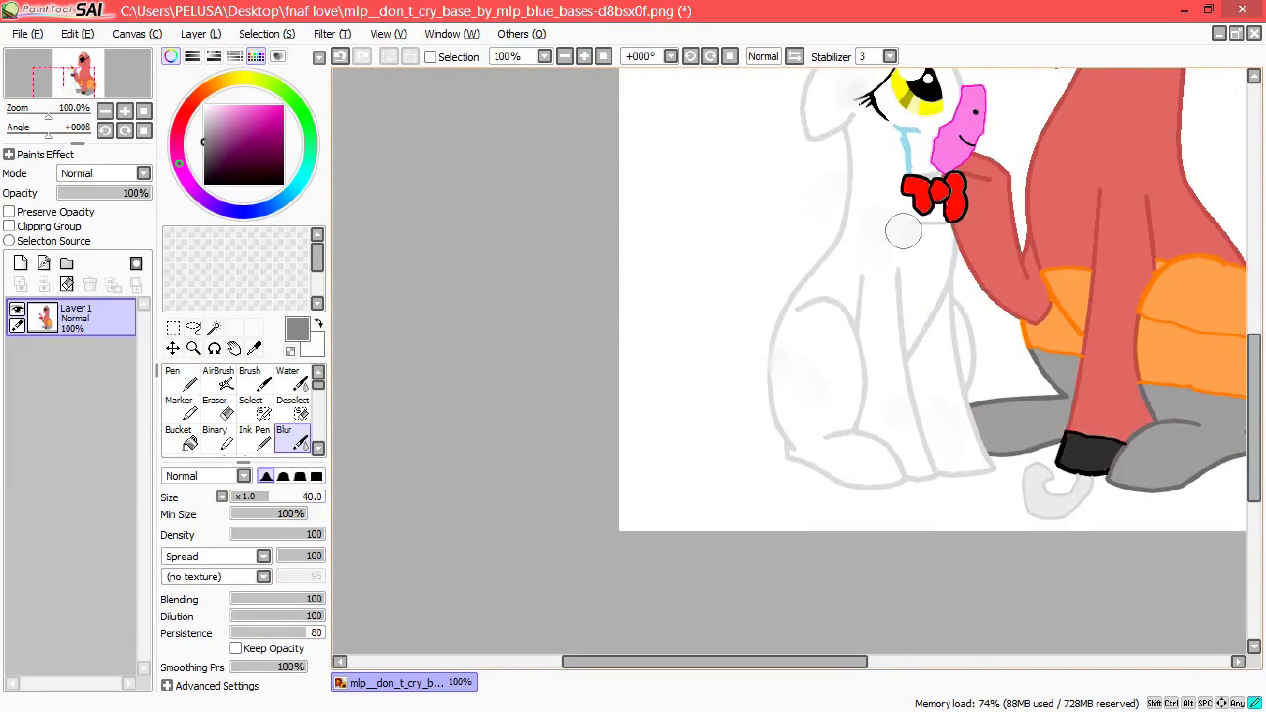
# Add a blurred pale cyan tint to the white pony's front leg and undo the blur near the eyelashes.
pyautogui.keyDown('alt'); pyautogui.click(901, 227); pyautogui.keyUp('alt')
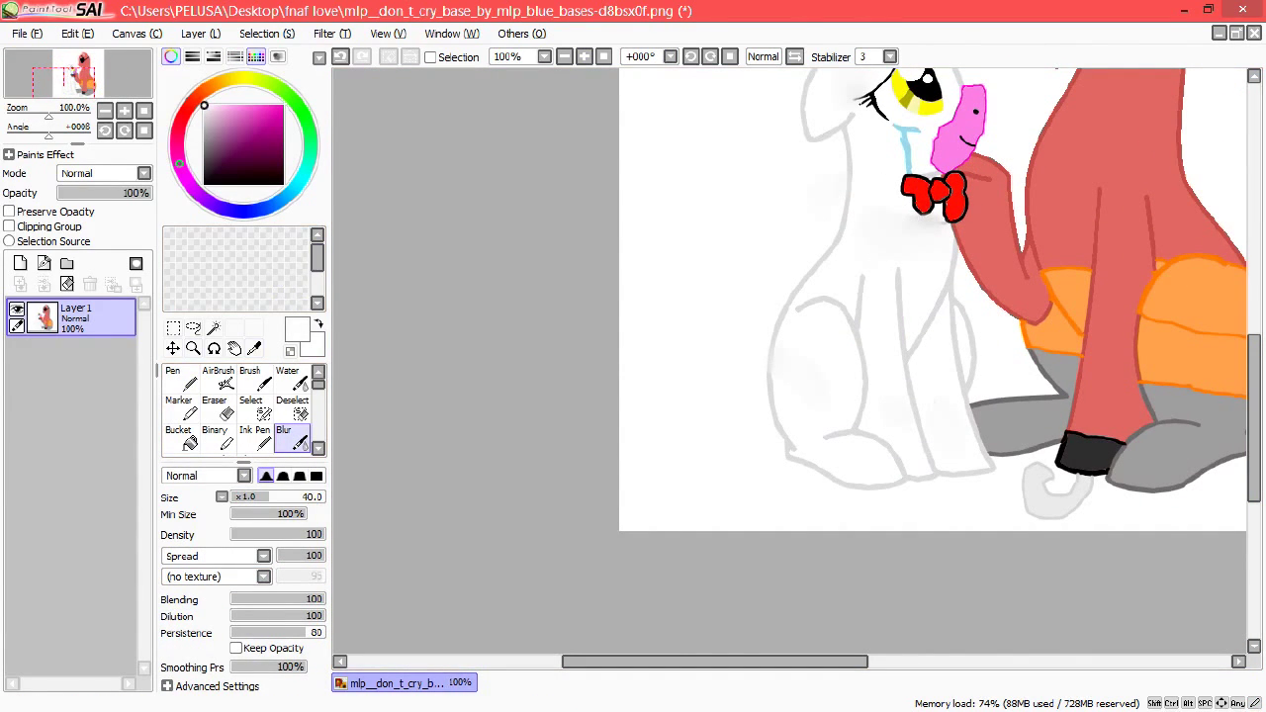
pyautogui.keyDown('alt'); pyautogui.click(828, 247); pyautogui.keyUp('alt')
pyautogui.press('n')
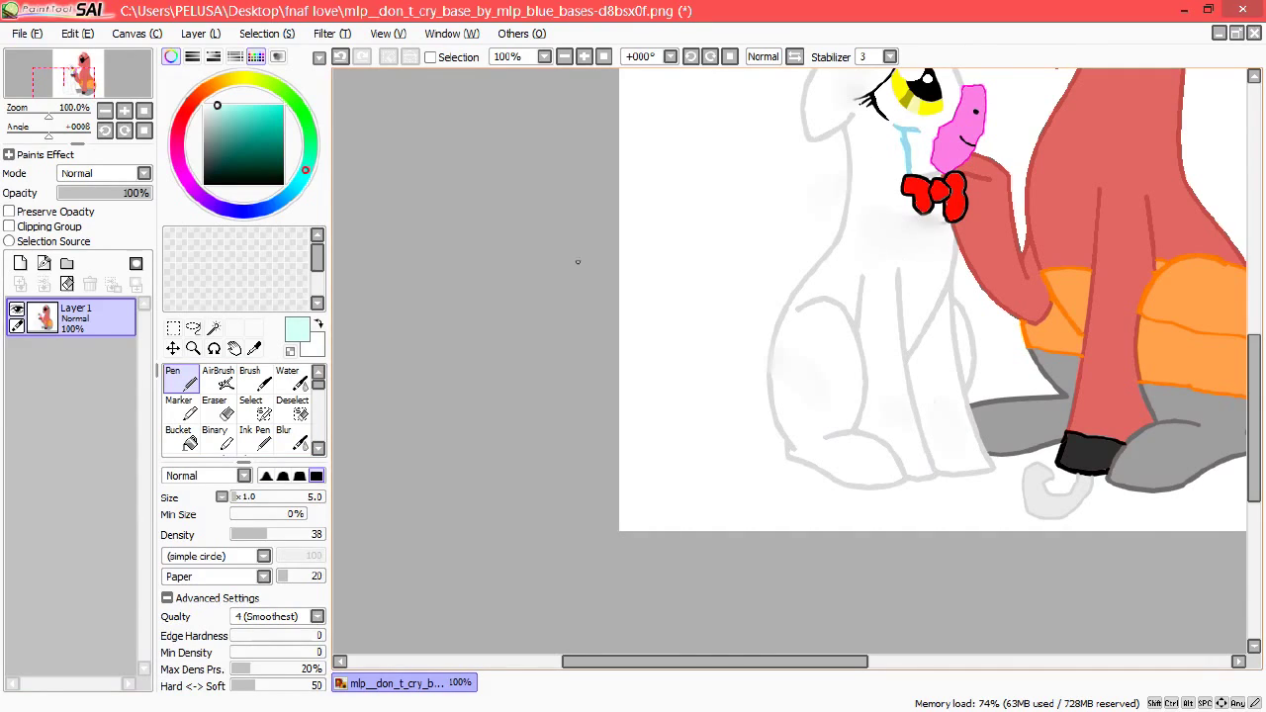
pyautogui.press('n')
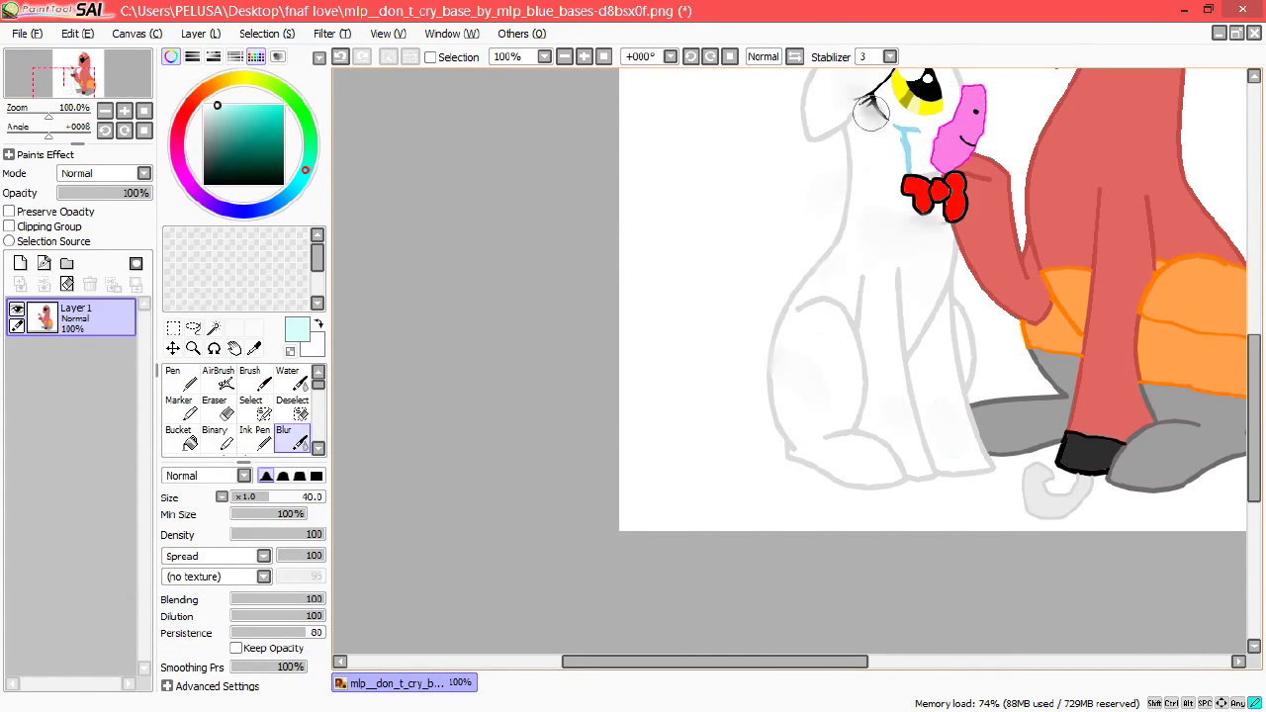
pyautogui.hotkey('ctrl', 'z')
# Draw dark red shading lines on the red pony's neck, back and lower foreleg.
pyautogui.moveTo(1090, 159); pyautogui.dragTo(842, 286)
pyautogui.keyDown('alt'); pyautogui.click(842, 286); pyautogui.keyUp('alt')
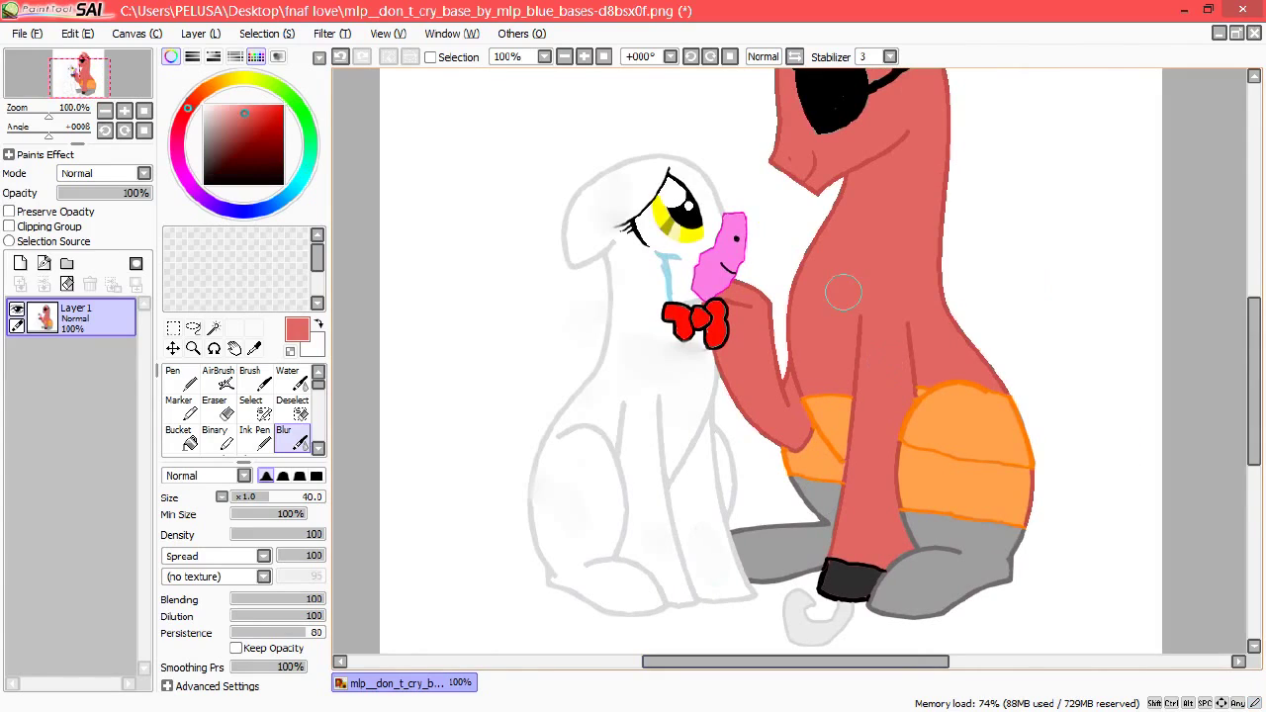
pyautogui.press('n')
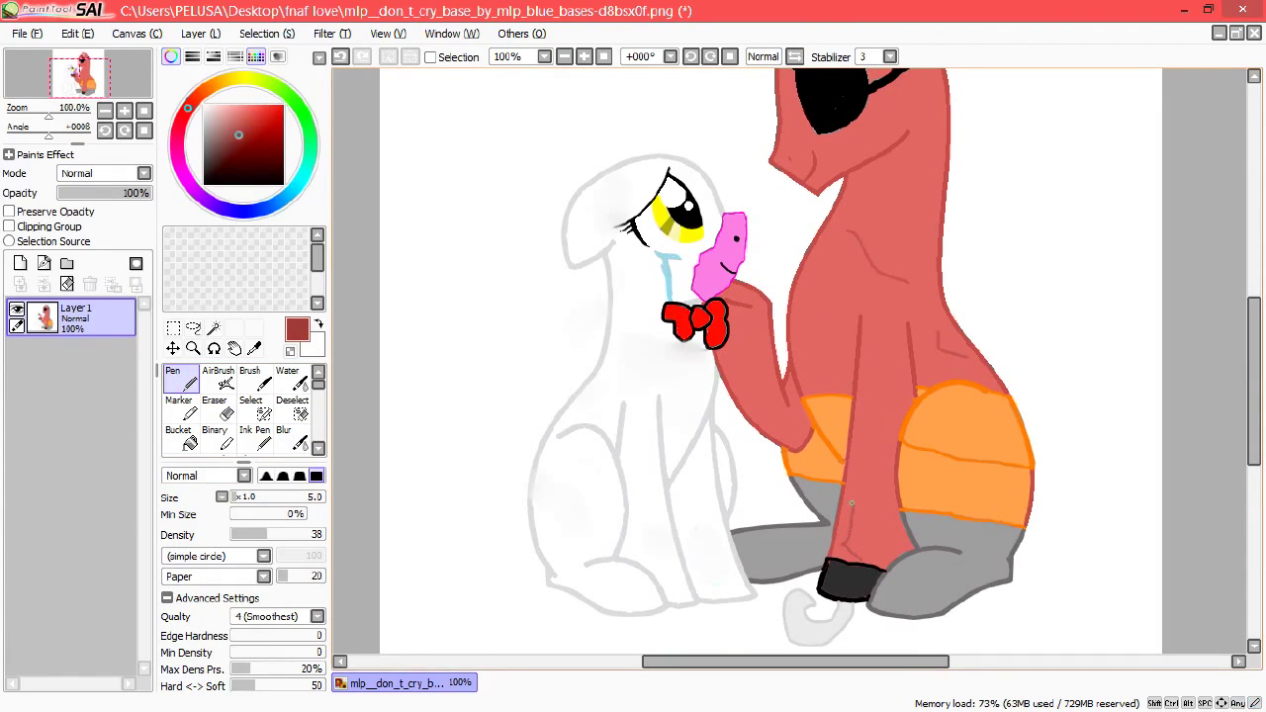
# Try filling the red pony's body and the patch above its front hoof with dark red, undoing each fill.
pyautogui.click(184, 437)
pyautogui.click(840, 296)
pyautogui.hotkey('ctrl', 'z')
pyautogui.click(175, 377)
pyautogui.click(184, 438)
pyautogui.click(846, 529)
pyautogui.hotkey('ctrl', 'z')
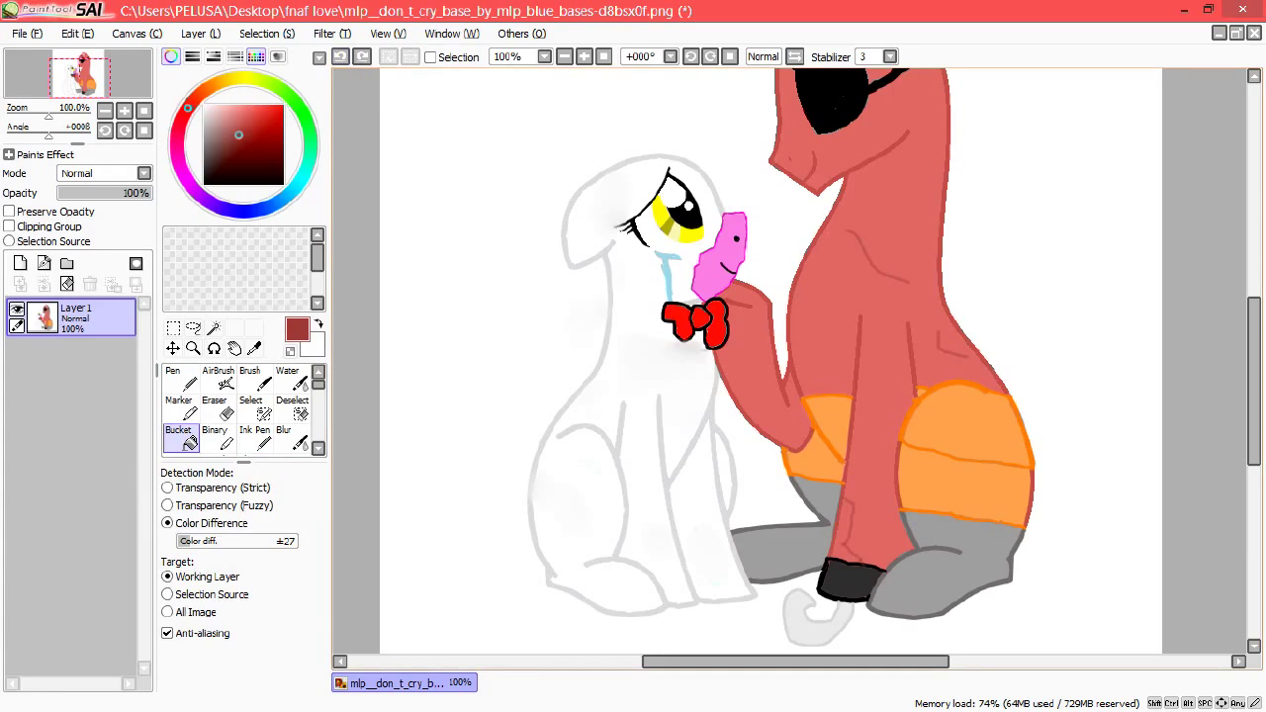
# Fill the patch above the red pony's front hoof with the medium outline red and blur it.
pyautogui.keyDown('alt'); pyautogui.click(846, 515); pyautogui.keyUp('alt')
pyautogui.click(846, 530)
pyautogui.click(284, 435)
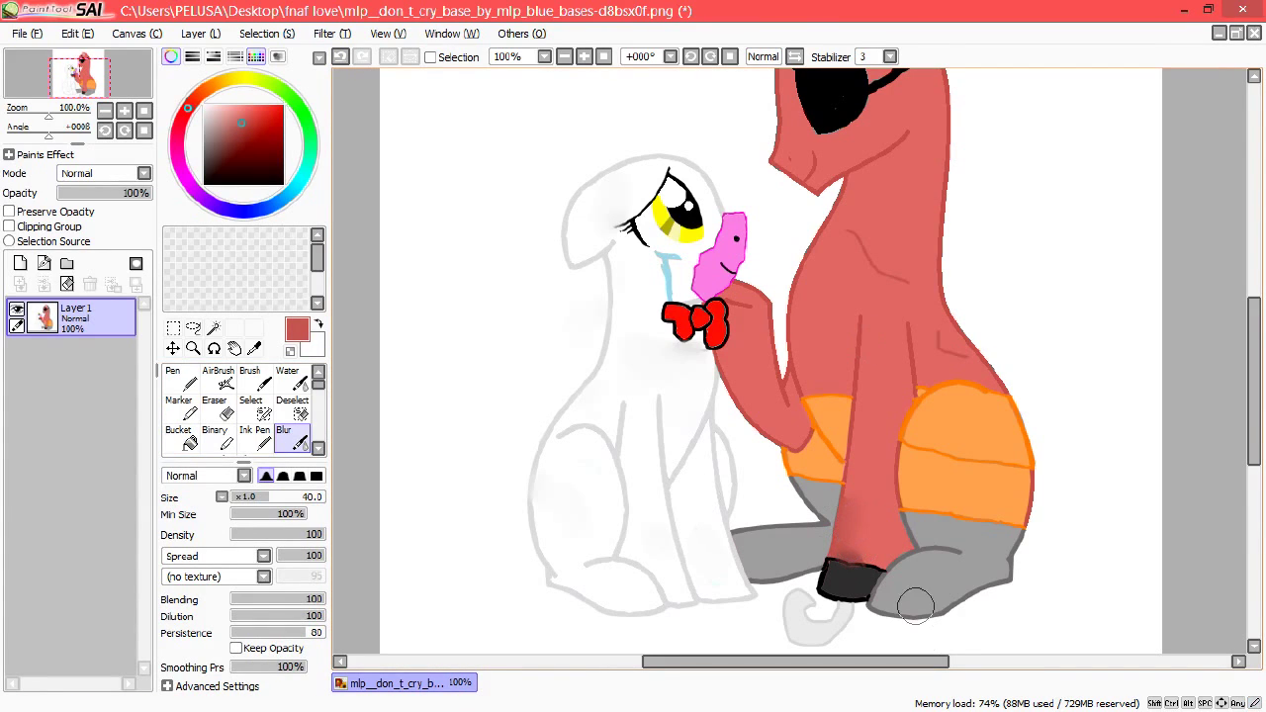
# Draw dark and light grey shading strokes on the red pony's grey belly and hind legs, and blur them.
pyautogui.click(174, 377)
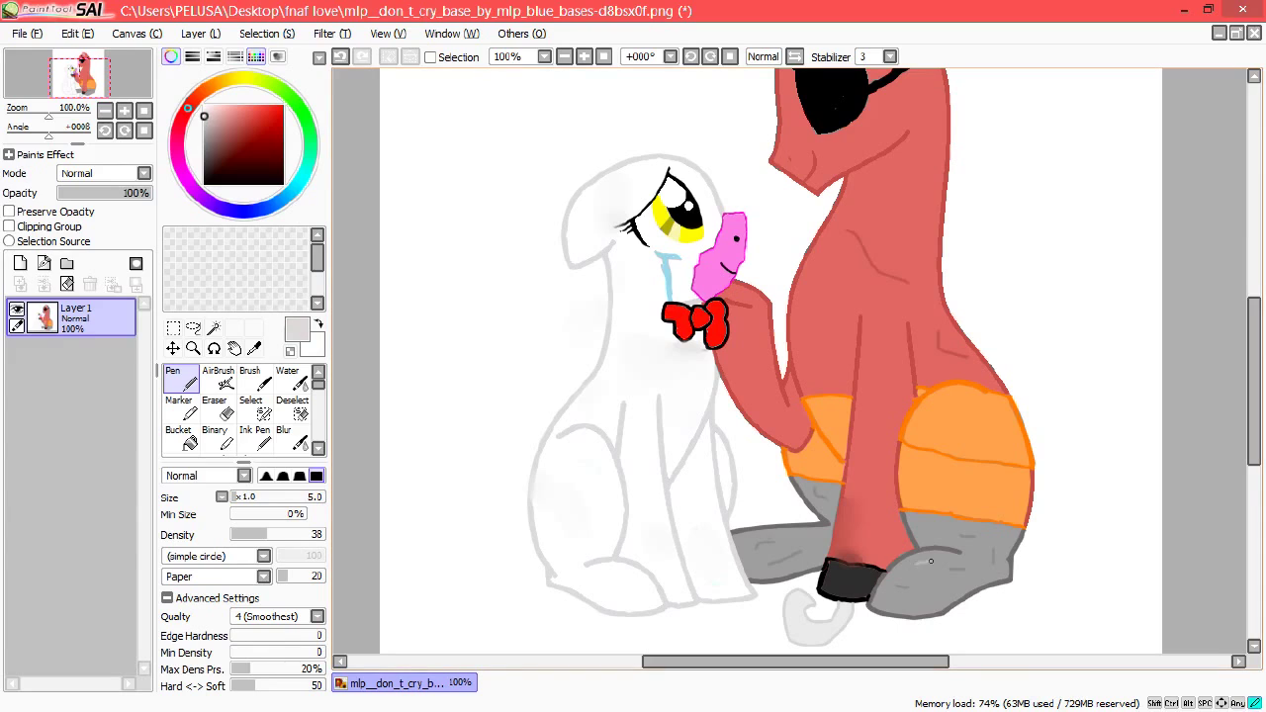
pyautogui.click(284, 435)
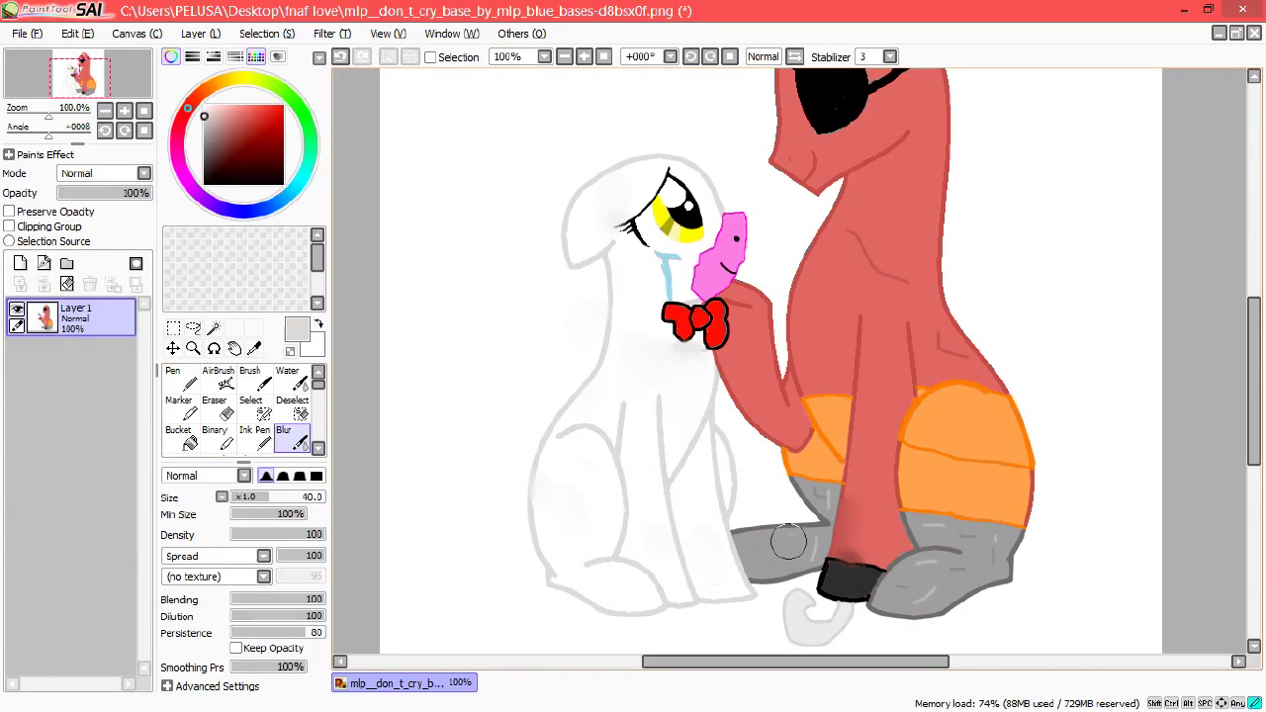
pyautogui.moveTo(787, 541); pyautogui.dragTo(928, 571)
# Add darker and lighter orange strokes to the red pony's orange bands and blur them.
pyautogui.keyDown('alt'); pyautogui.click(817, 457); pyautogui.keyUp('alt')
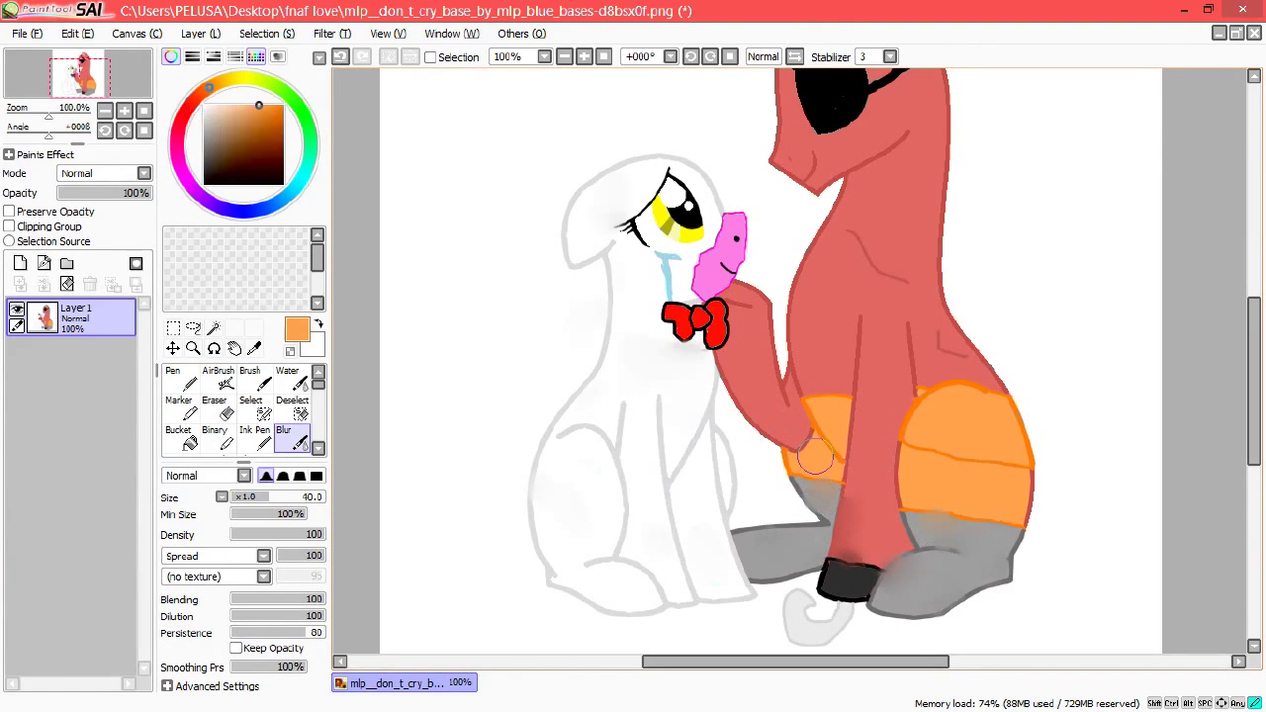
pyautogui.click(271, 105)
pyautogui.click(174, 376)
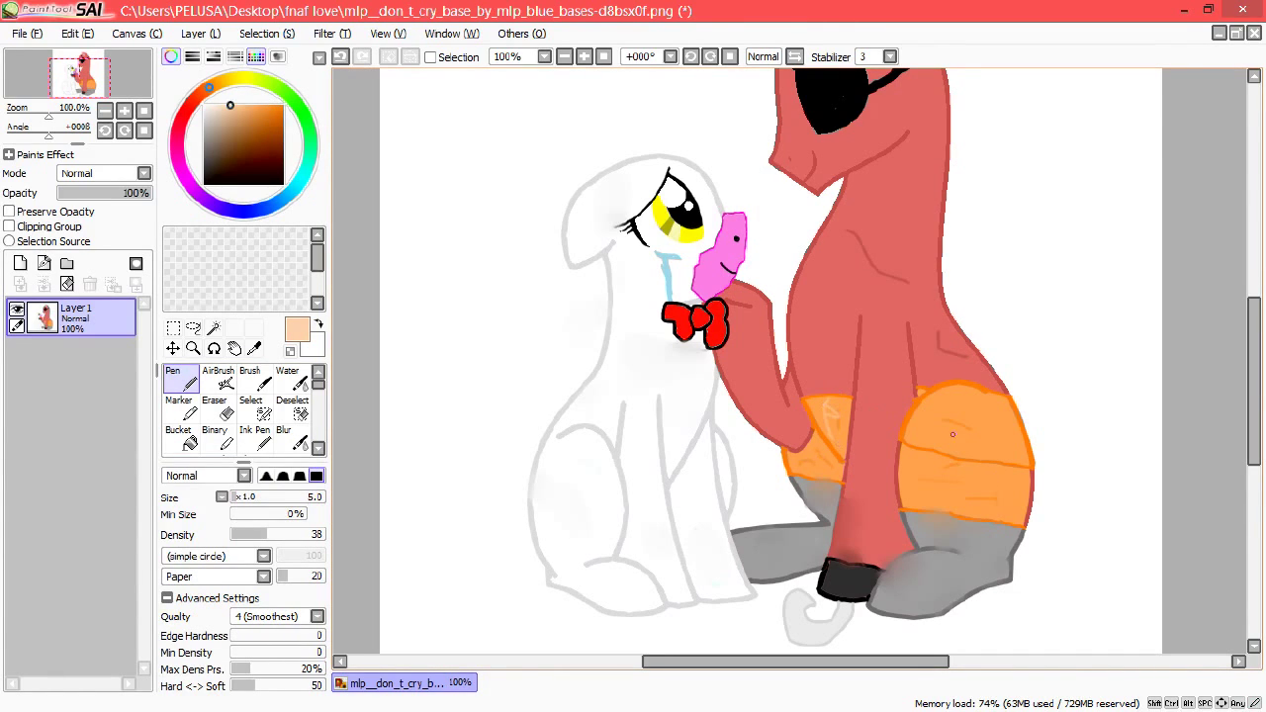
pyautogui.press('b')
pyautogui.moveTo(997, 424)
pyautogui.mouseDown()
pyautogui.moveTo(966, 422)
pyautogui.moveTo(991, 428)
pyautogui.moveTo(955, 476)
pyautogui.mouseUp()
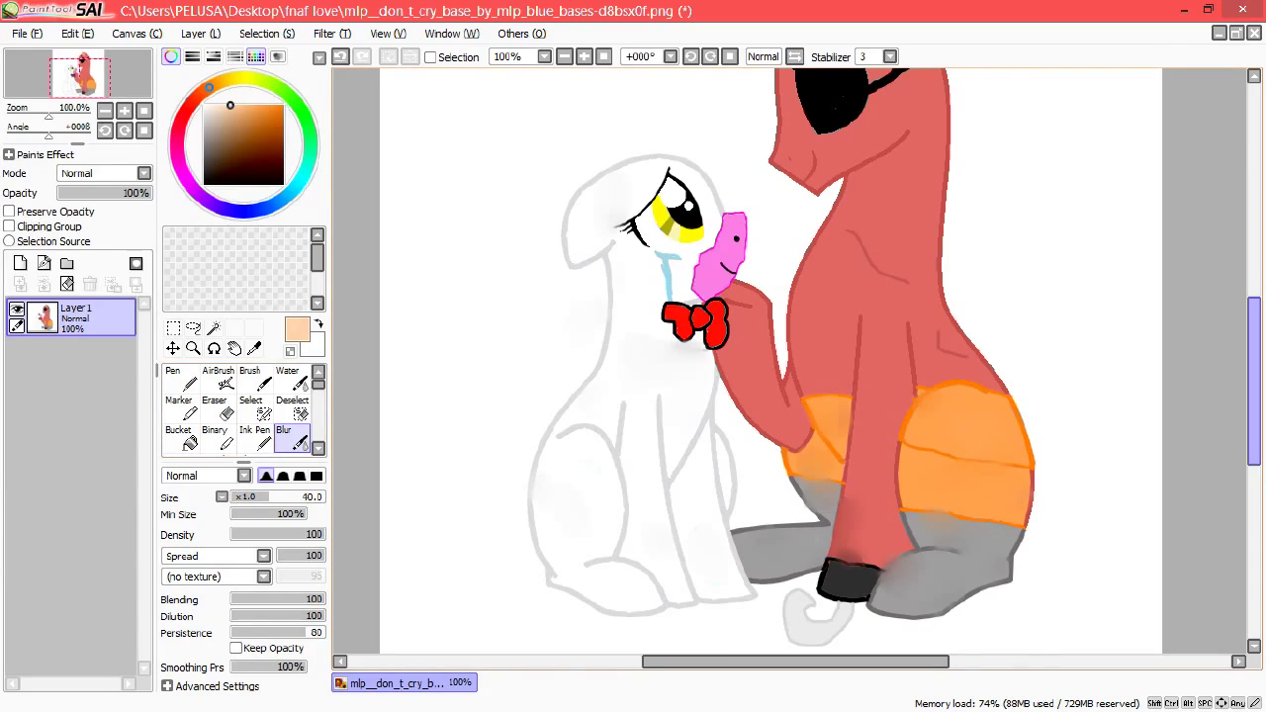
# Draw light pink and brownish red shading strokes on the red pony's face, neck, body and forelegs, and blur them.
pyautogui.scroll(3, 866, 404)
pyautogui.press('n')
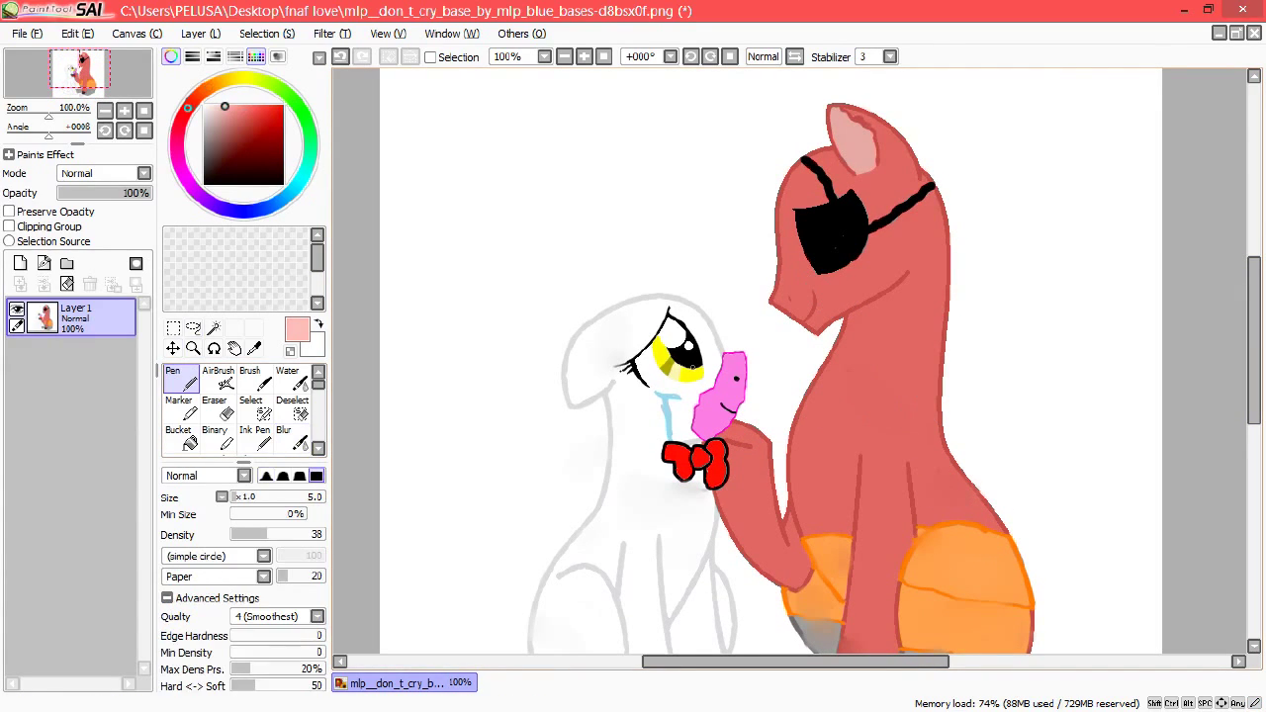
pyautogui.rightClick(871, 339)
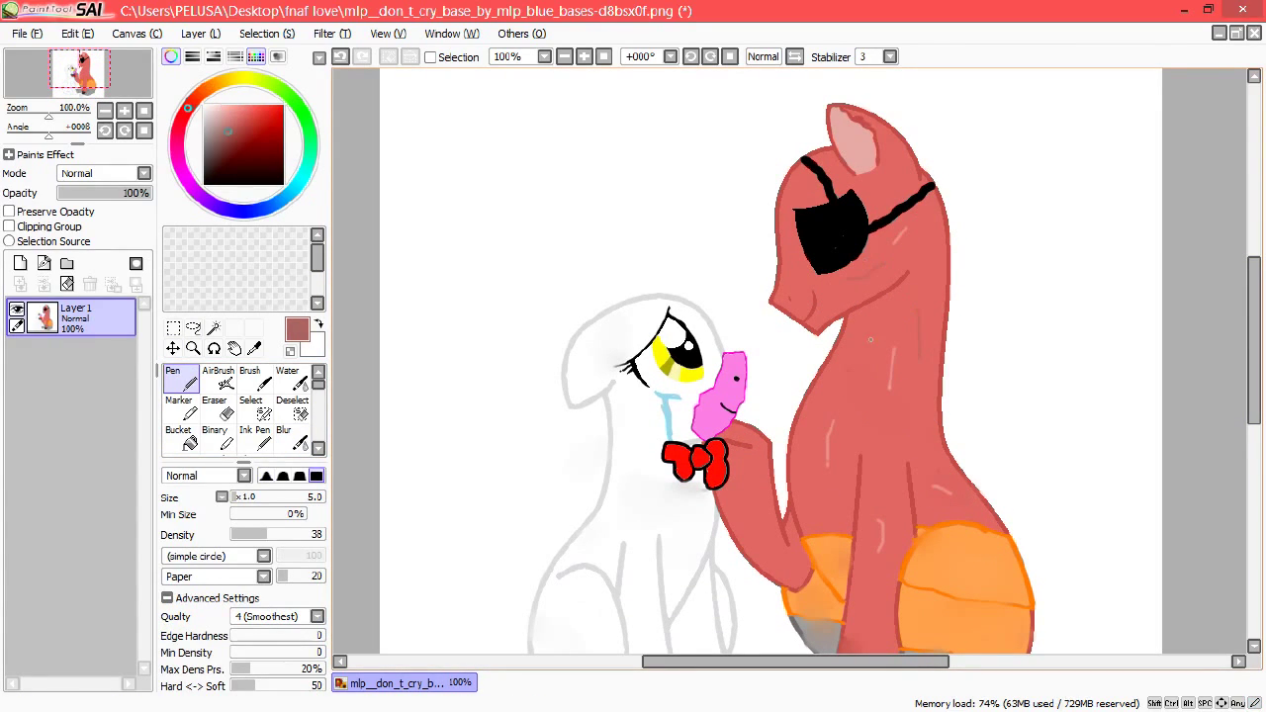
pyautogui.press('b')
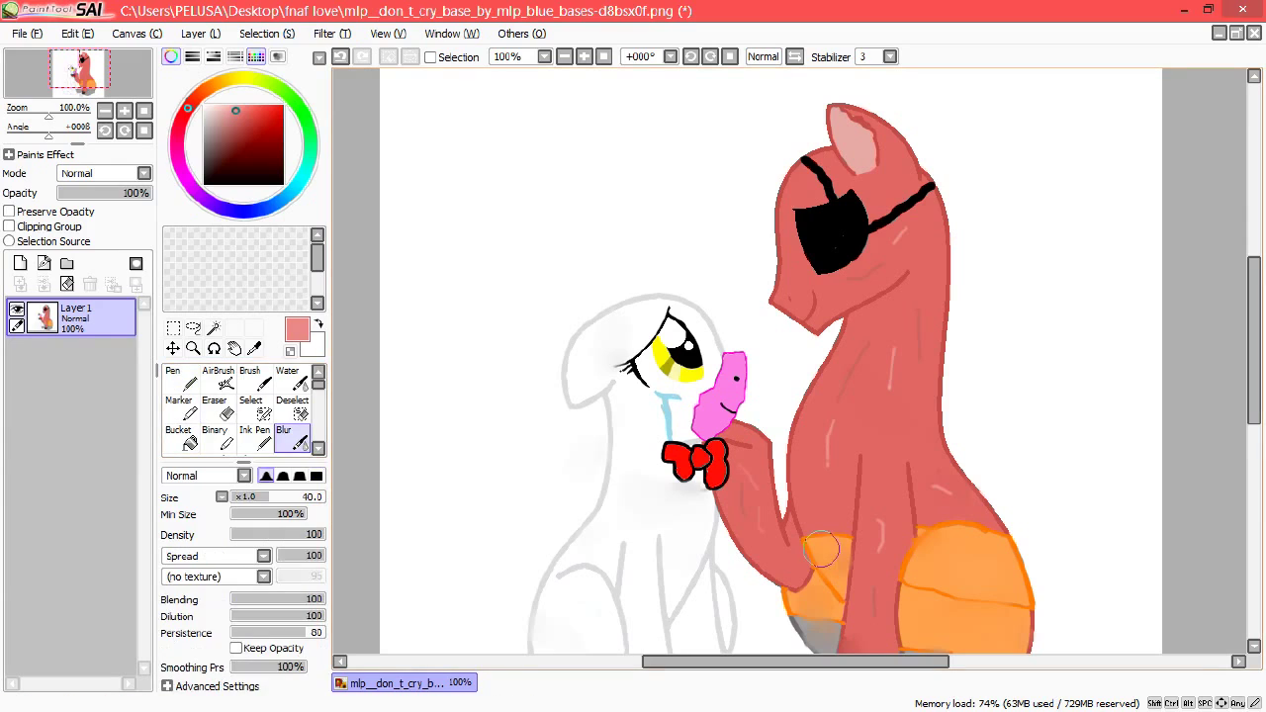
pyautogui.moveTo(879, 521); pyautogui.dragTo(841, 443)
# Add light and brownish shading strokes inside the red pony's ear and blur them.
pyautogui.rightClick(861, 162)
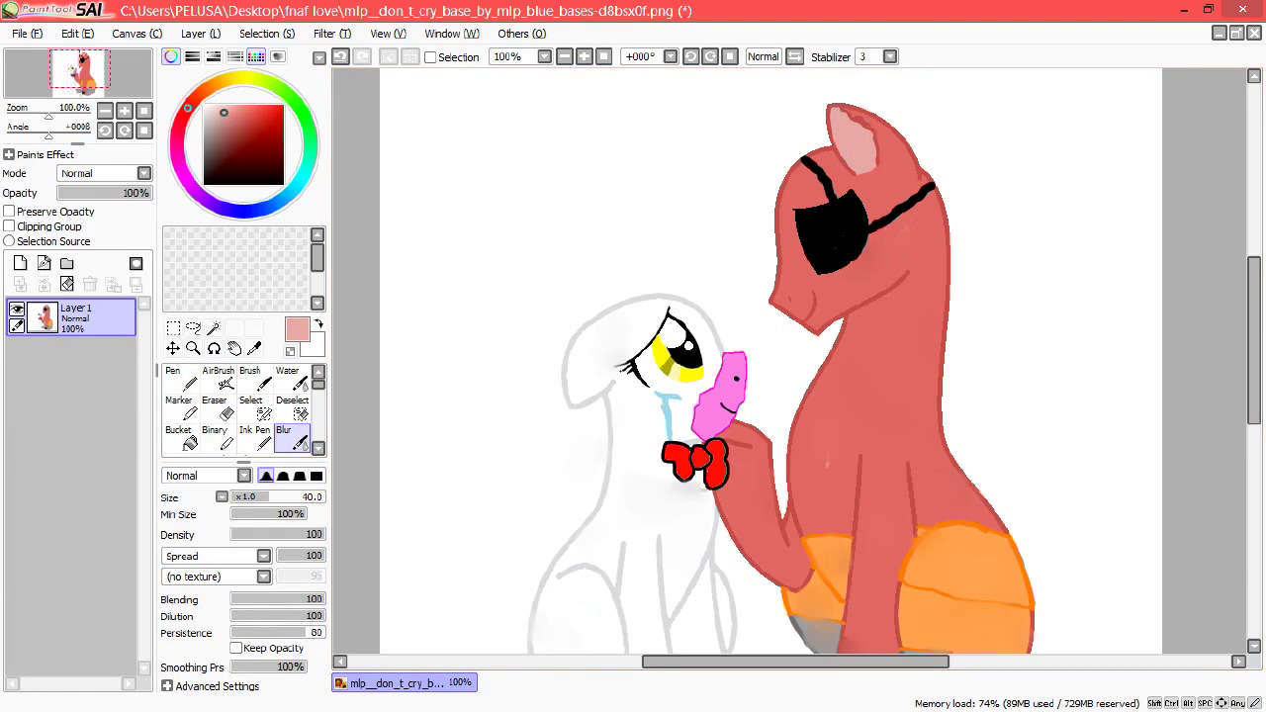
pyautogui.press('n')
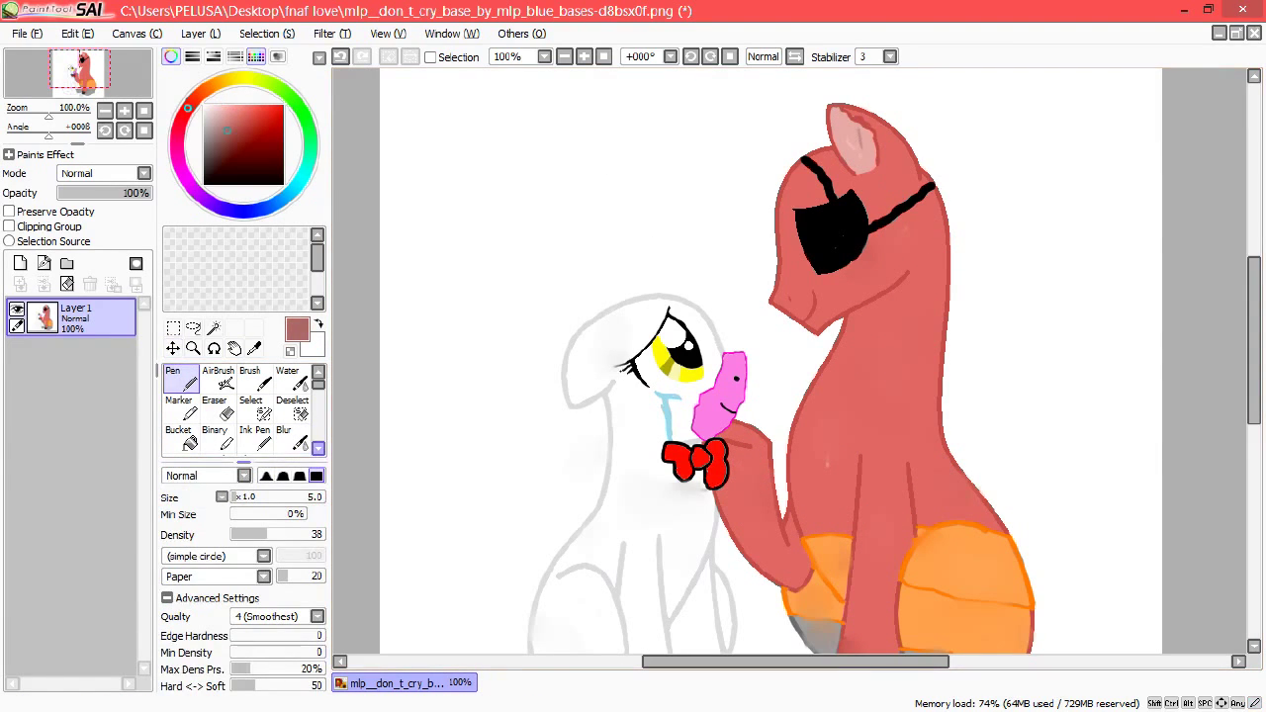
pyautogui.press('b')
# Draw a light pink wavy edge across the red pony's snout down to its jaw to bound a muzzle patch.
pyautogui.scroll(4, 1040, 248)
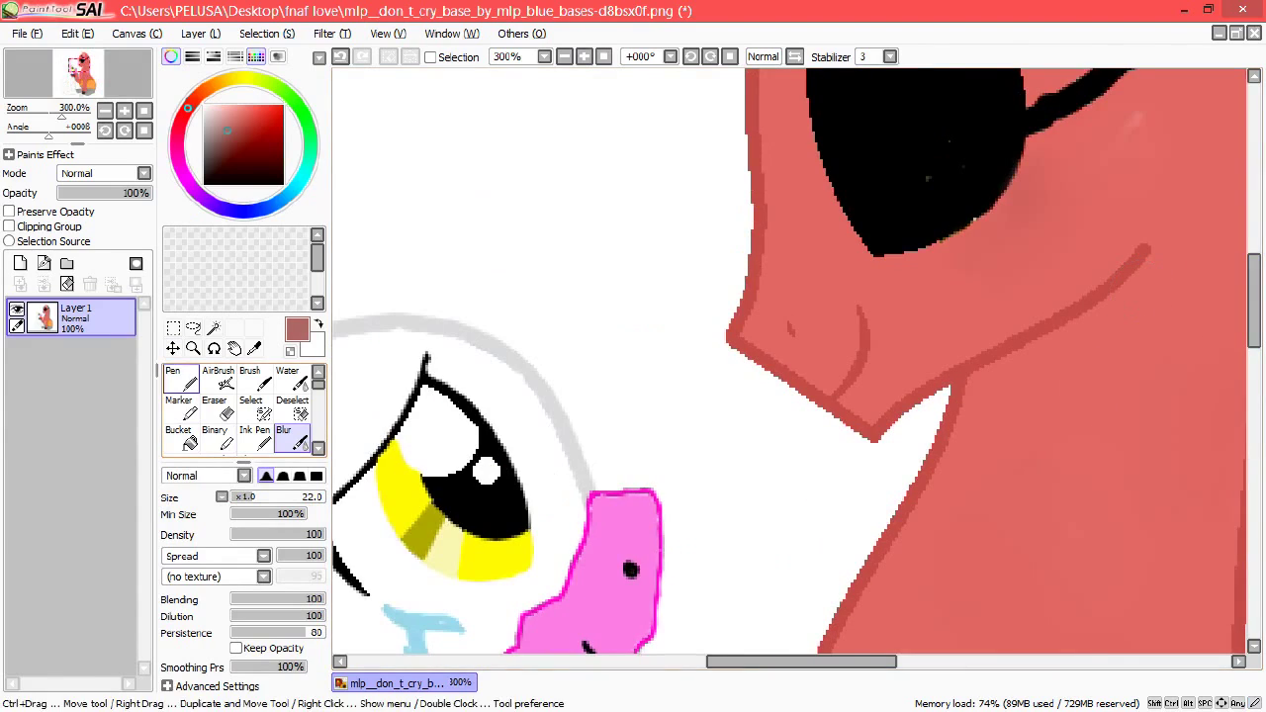
pyautogui.press('n')
pyautogui.rightClick(1136, 117)
pyautogui.moveTo(762, 262)
pyautogui.mouseDown()
pyautogui.moveTo(943, 339)
pyautogui.moveTo(947, 388)
pyautogui.mouseUp()
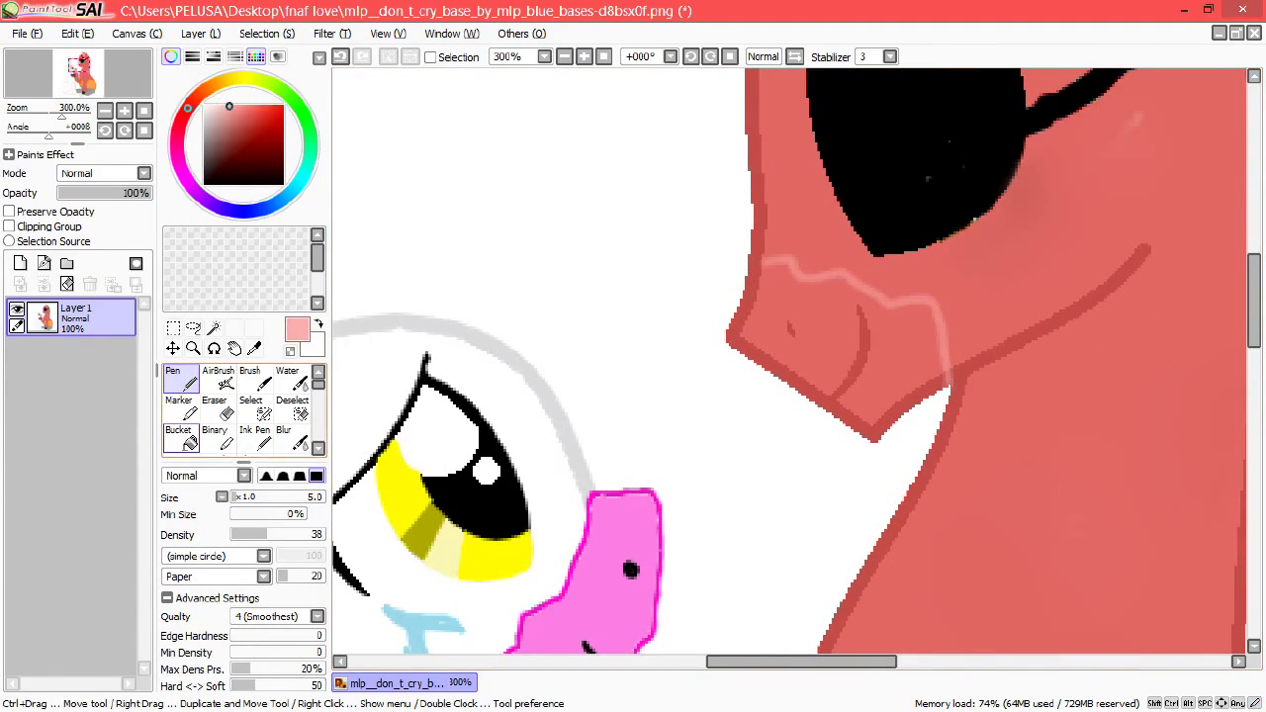
pyautogui.click(178, 436)
pyautogui.press('n')
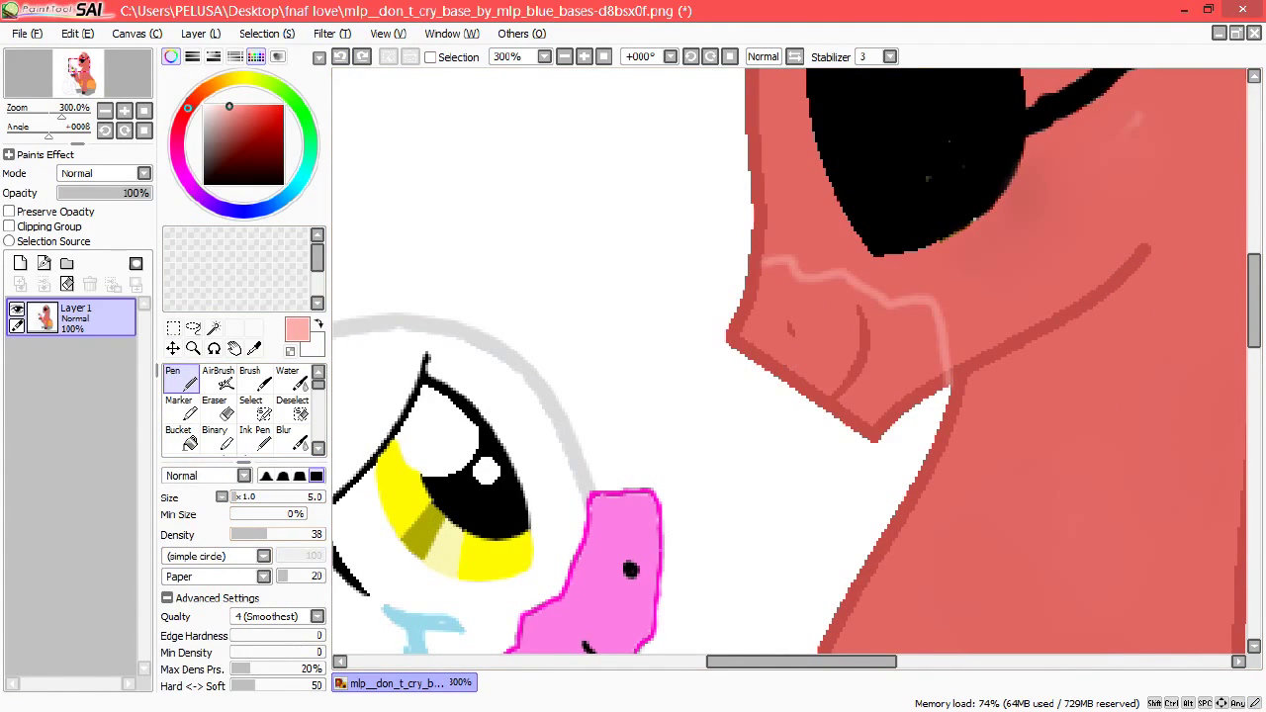
pyautogui.moveTo(745, 266)
pyautogui.mouseDown()
pyautogui.moveTo(851, 274)
pyautogui.moveTo(948, 386)
pyautogui.mouseUp()
# Undo a light pink recolour of the snout outline and cap the mouth line's lower end with light pink.
pyautogui.click(178, 435)
pyautogui.click(948, 381)
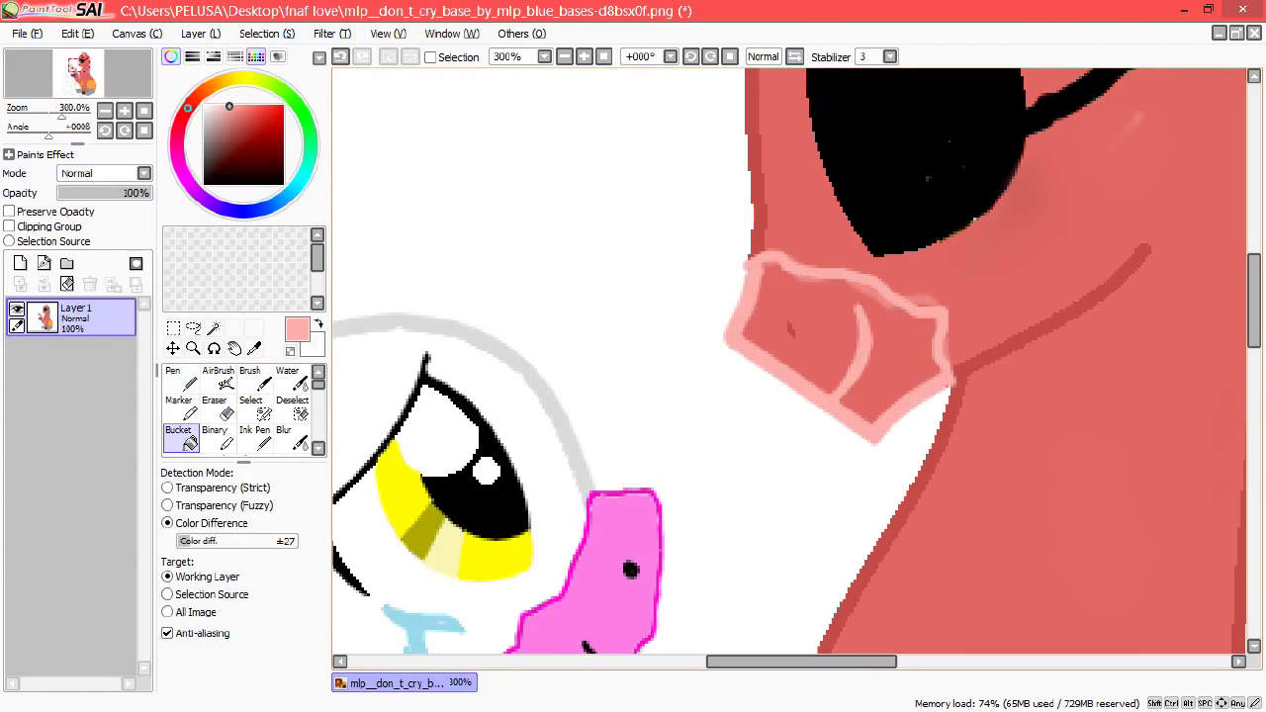
pyautogui.press('n')
pyautogui.hotkey('ctrl', 'z')
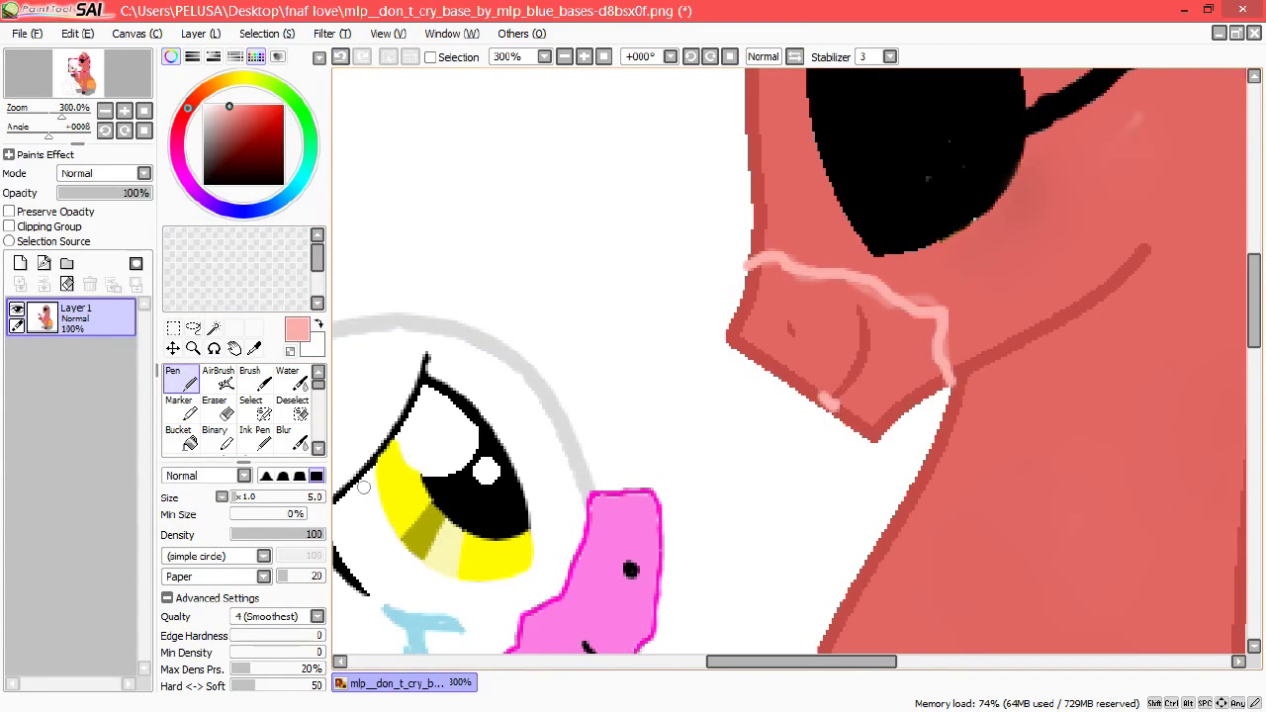
# Recolour the red pony's snout outline light pink and fill the muzzle patch with a paler pink.
pyautogui.click(178, 436)
pyautogui.click(948, 386)
pyautogui.click(218, 108)
pyautogui.click(859, 314)
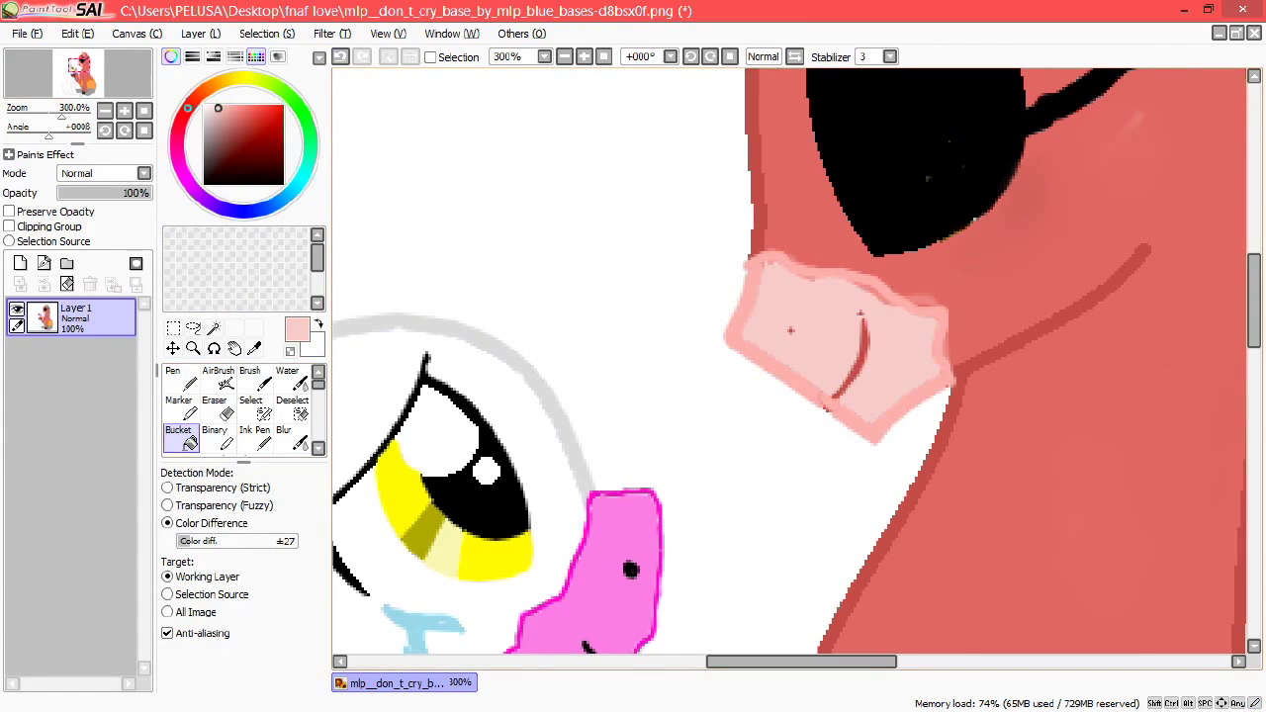
# Add small near-white highlight strokes on the red pony's muzzle patch and blur them into the pink.
pyautogui.click(564, 56)
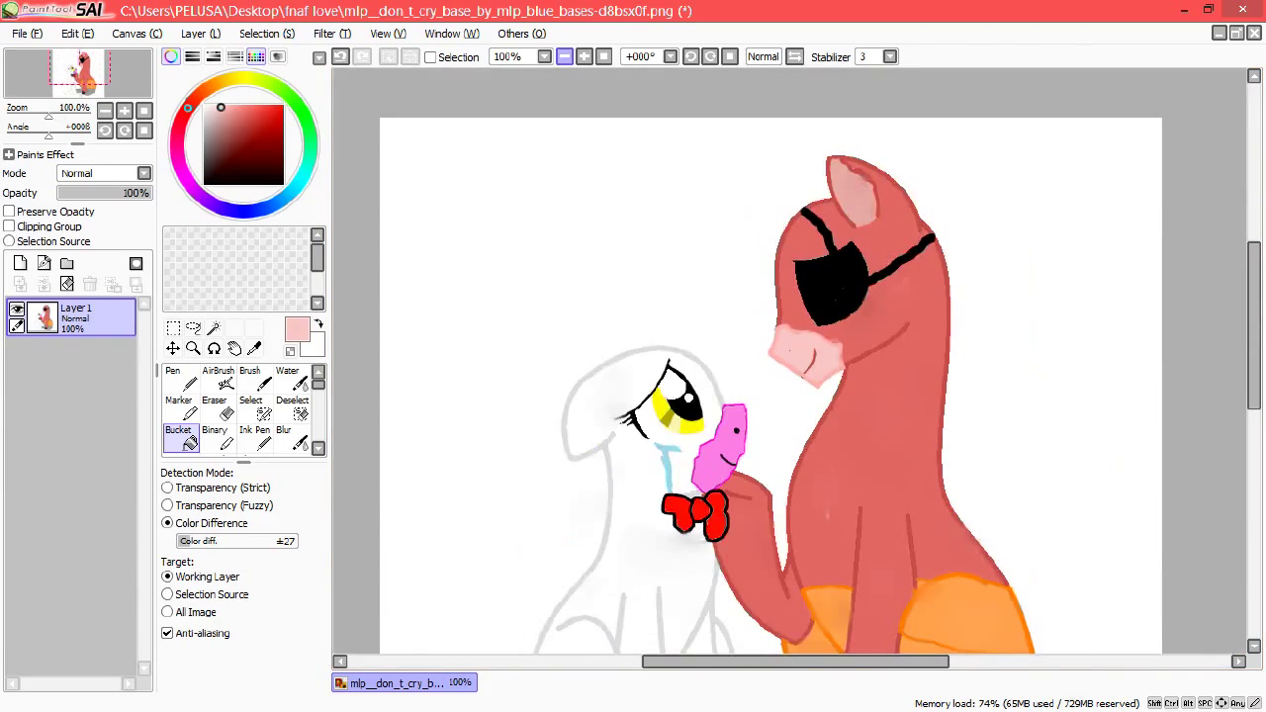
pyautogui.click(178, 376)
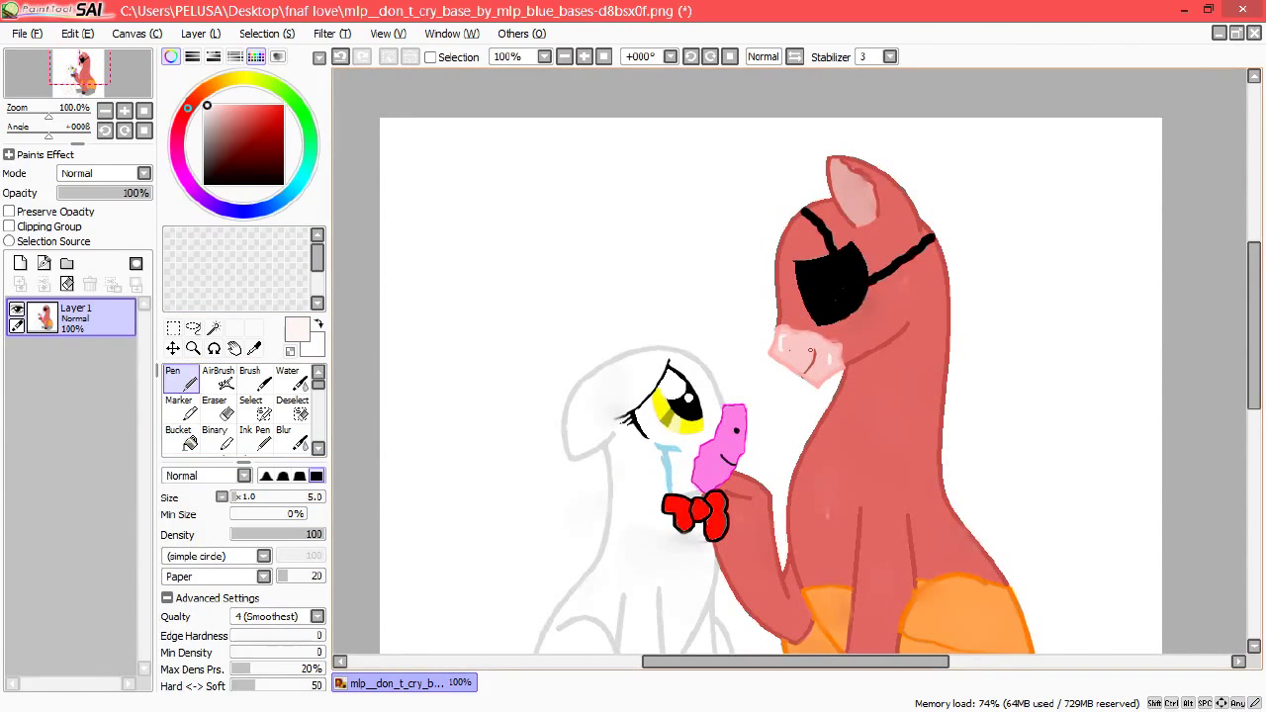
pyautogui.click(284, 435)
pyautogui.moveTo(782, 346)
pyautogui.mouseDown()
pyautogui.moveTo(806, 361)
pyautogui.moveTo(791, 342)
pyautogui.mouseUp()
# Write "CRAZY Cat" in large bright green letters above the white pony with a size 21 pen.
pyautogui.click(178, 376)
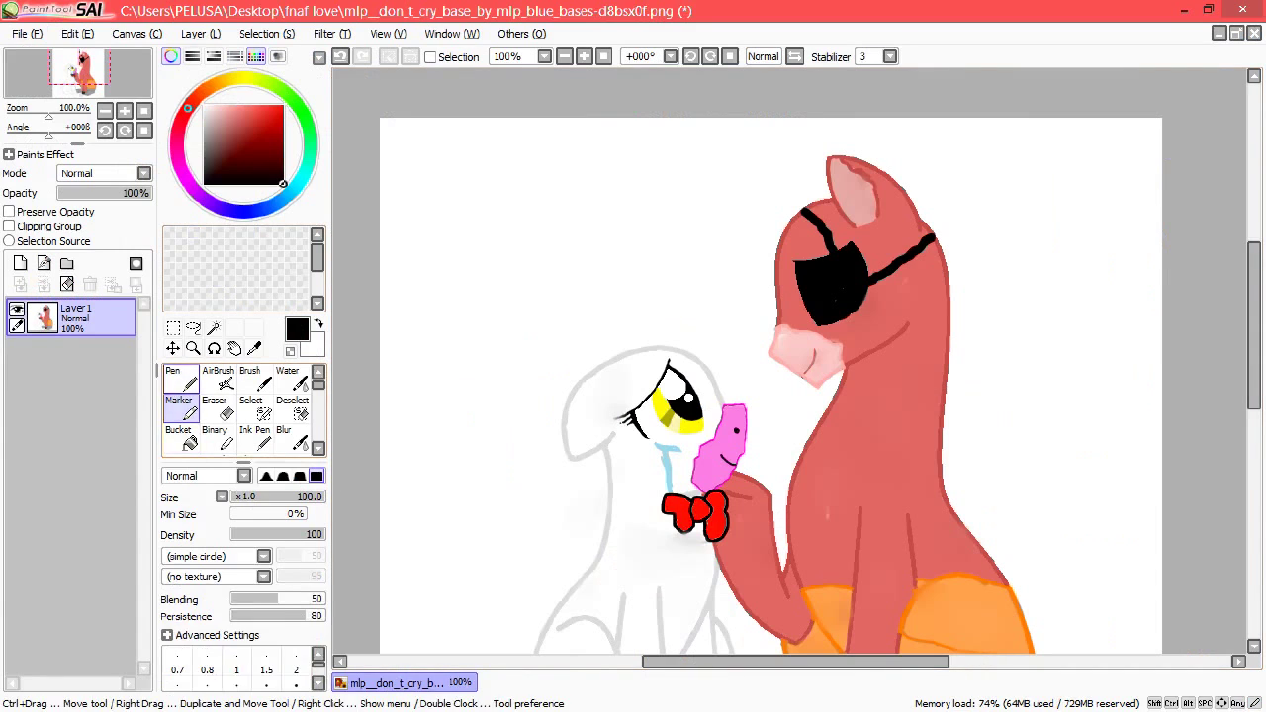
pyautogui.click(308, 125)
pyautogui.click(283, 105)
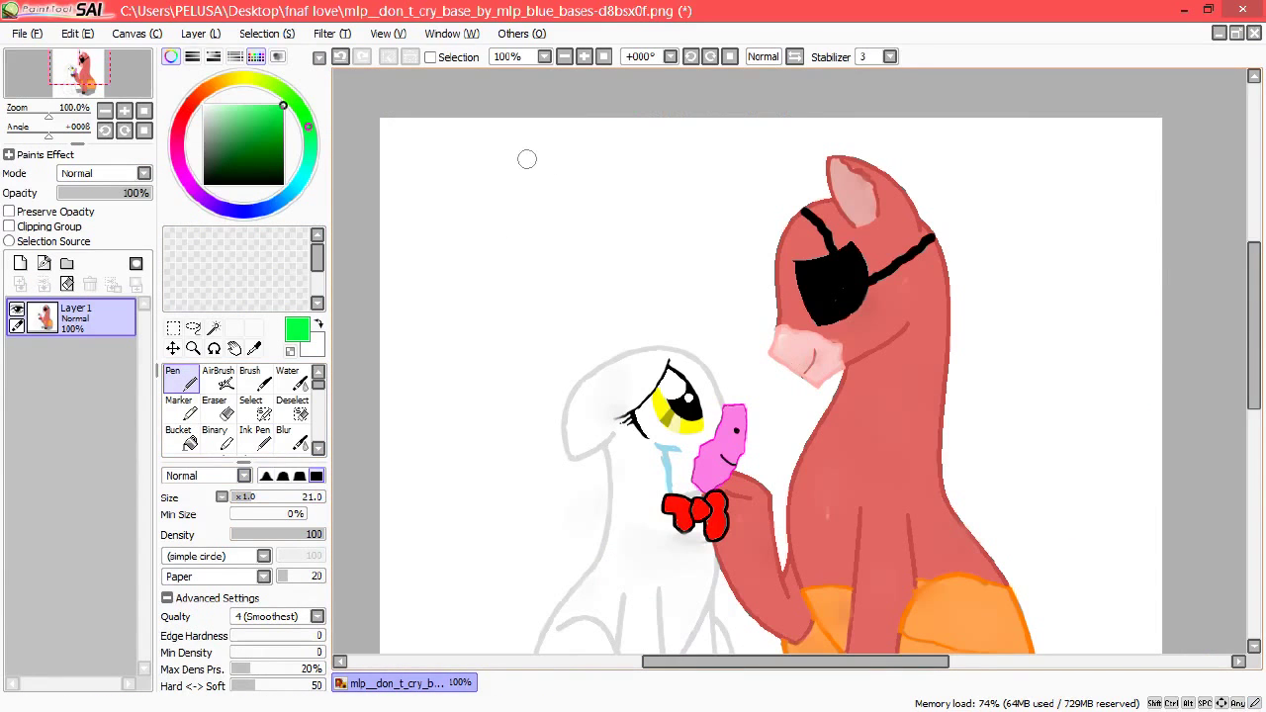
pyautogui.moveTo(455, 168); pyautogui.dragTo(435, 238)
pyautogui.moveTo(475, 198)
pyautogui.mouseDown()
pyautogui.moveTo(692, 158)
pyautogui.moveTo(465, 277)
pyautogui.moveTo(568, 336)
pyautogui.mouseUp()
# Undo the black lettering over the white pony and write "its ok" in black beside the red pony's head with a size 4 pen.
pyautogui.click(283, 184)
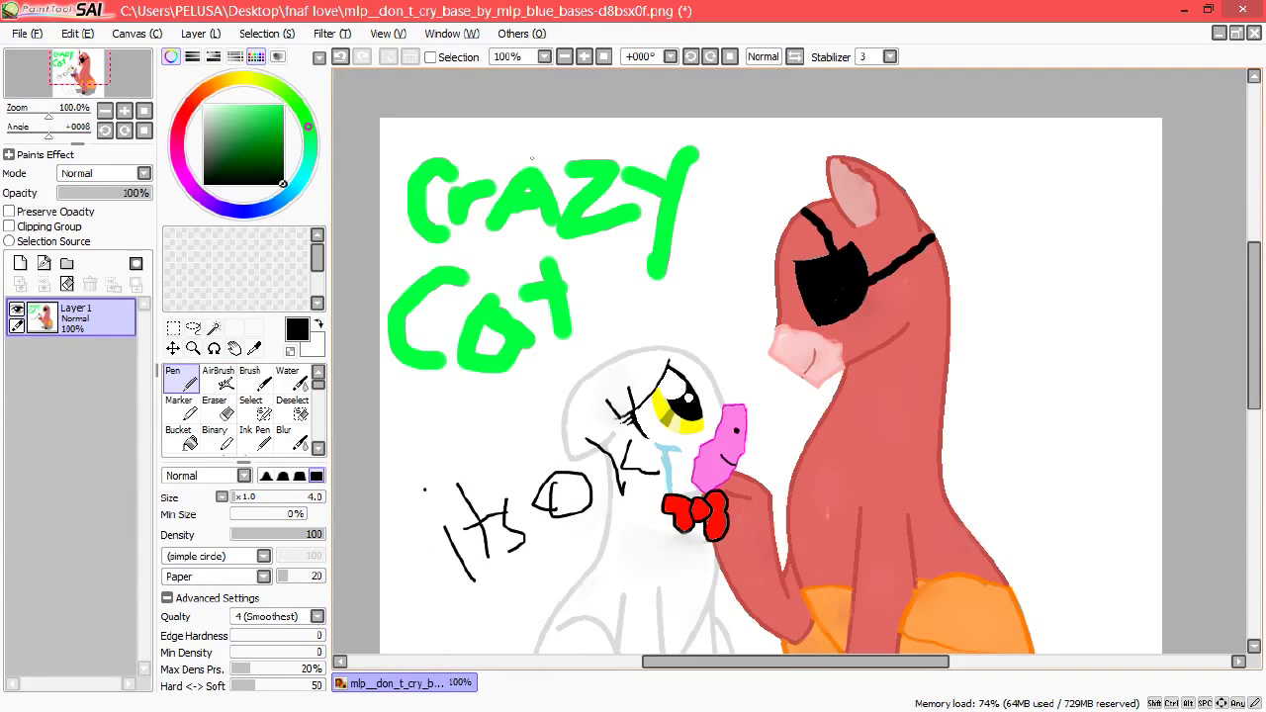
pyautogui.hotkey('ctrl', 'z')
pyautogui.hotkey('ctrl', 'z')
pyautogui.hotkey('ctrl', 'z')
pyautogui.hotkey('ctrl', 'z')
pyautogui.hotkey('ctrl', 'z')
pyautogui.hotkey('ctrl', 'z')
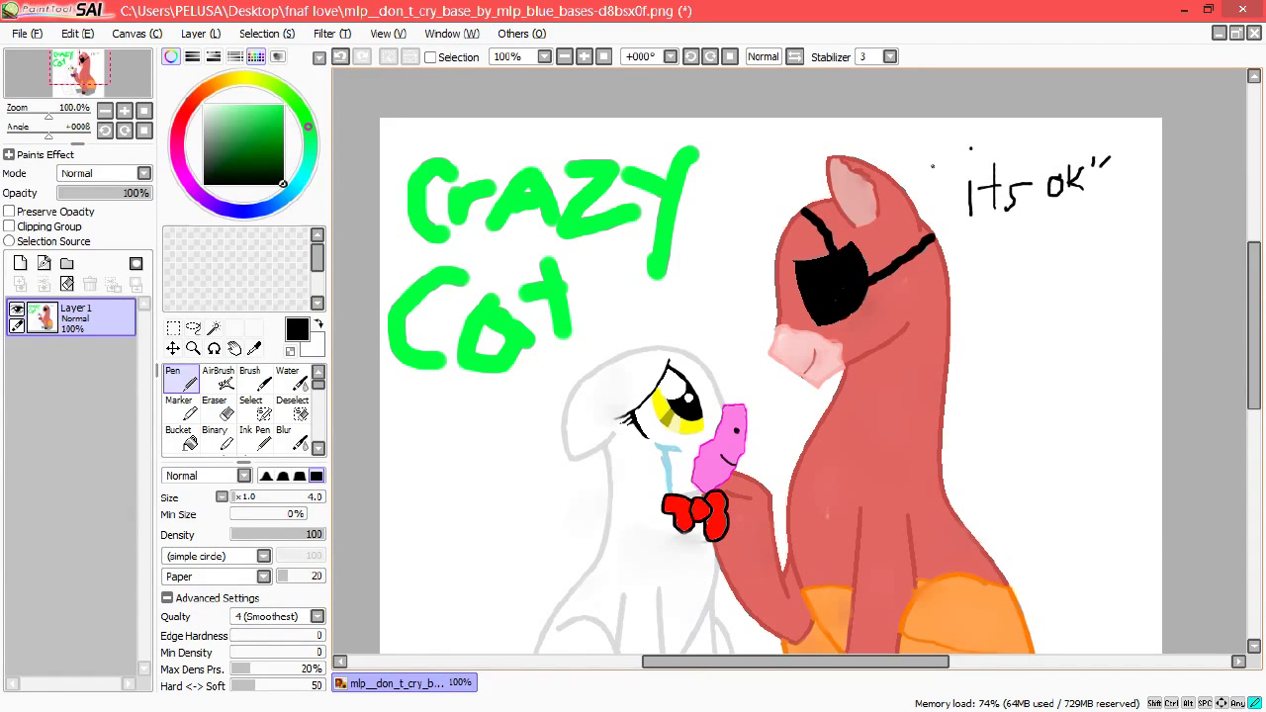
# Exit the painting program without saving the drawing.
pyautogui.hotkey('alt', 'f')
pyautogui.press('x')
pyautogui.press('n')
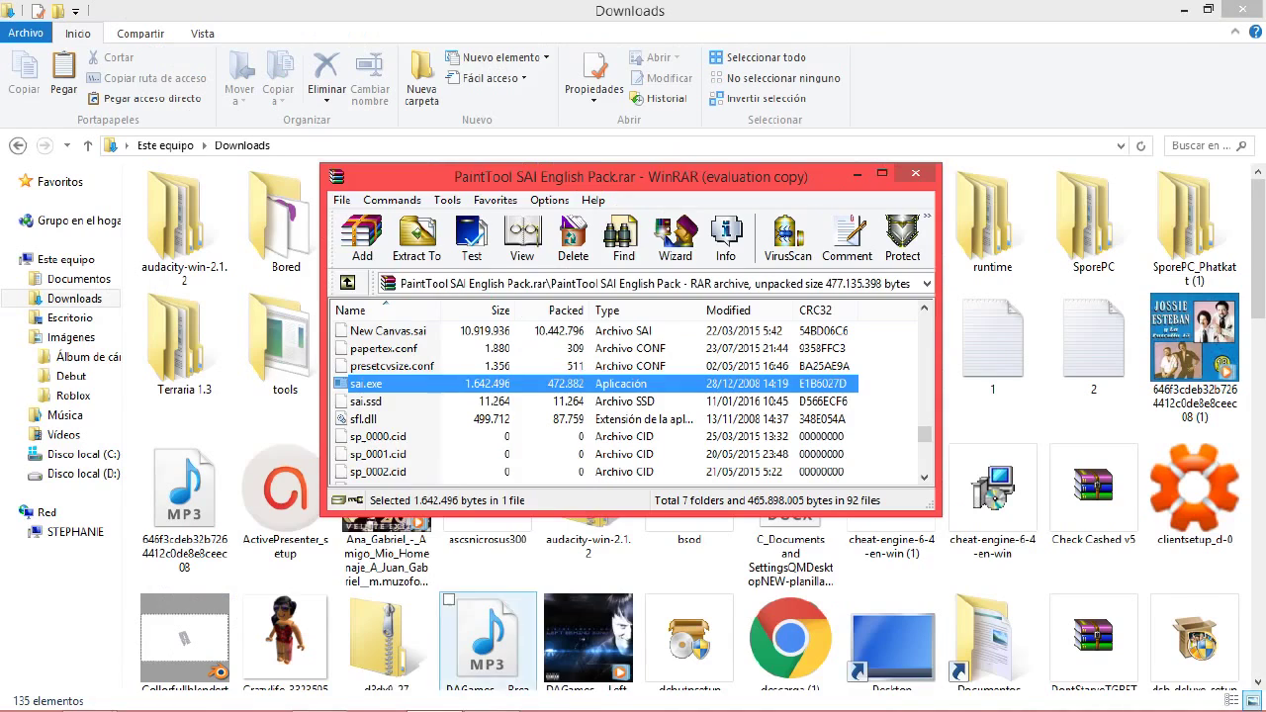